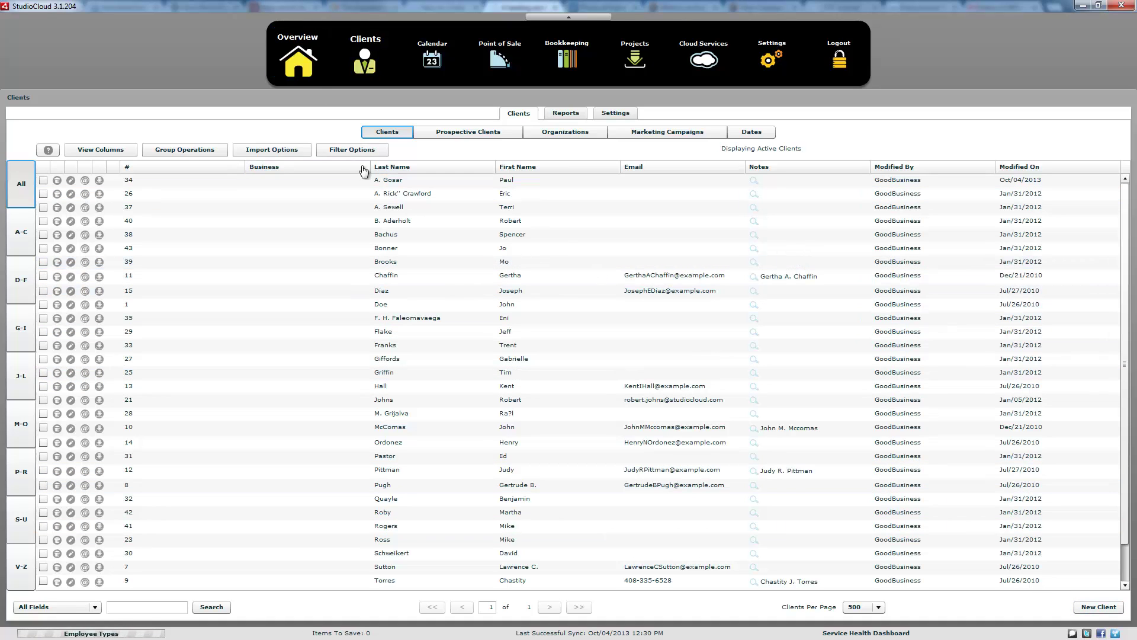
# - View the Overview dashboard and the calendar, opening and closing the Chaffin appointment
pyautogui.click(298, 59)
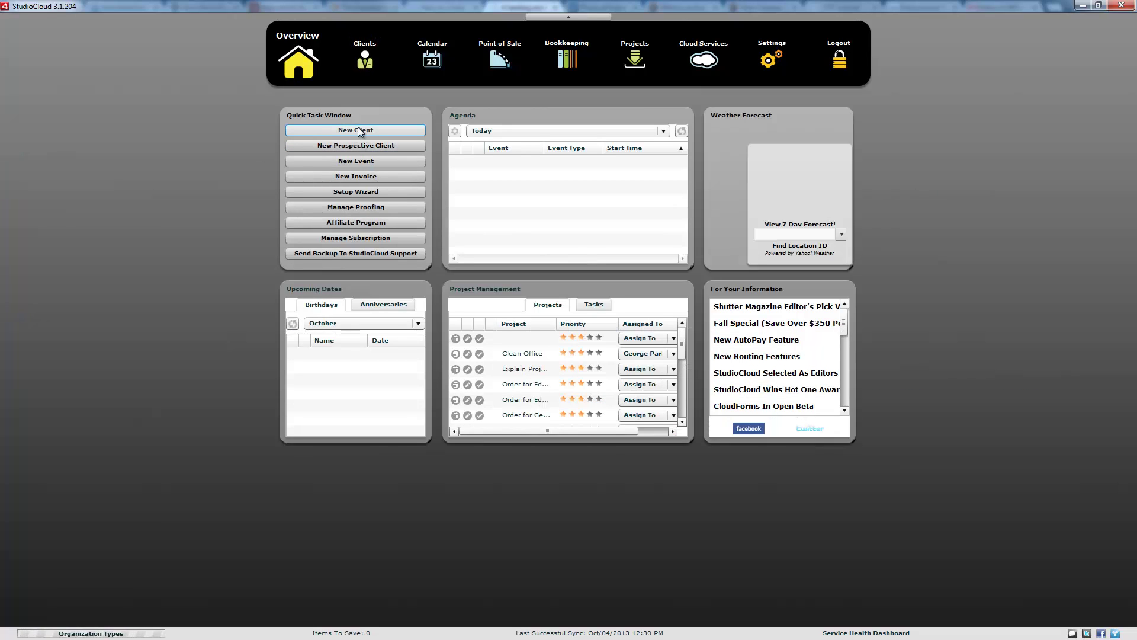
pyautogui.click(432, 59)
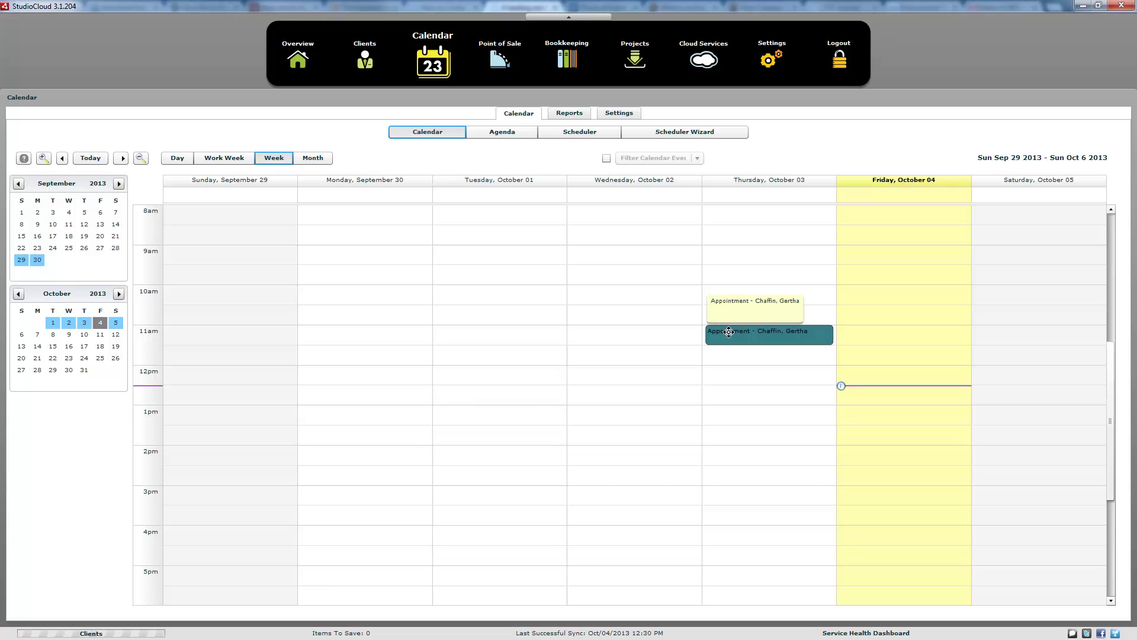
pyautogui.doubleClick(723, 332)
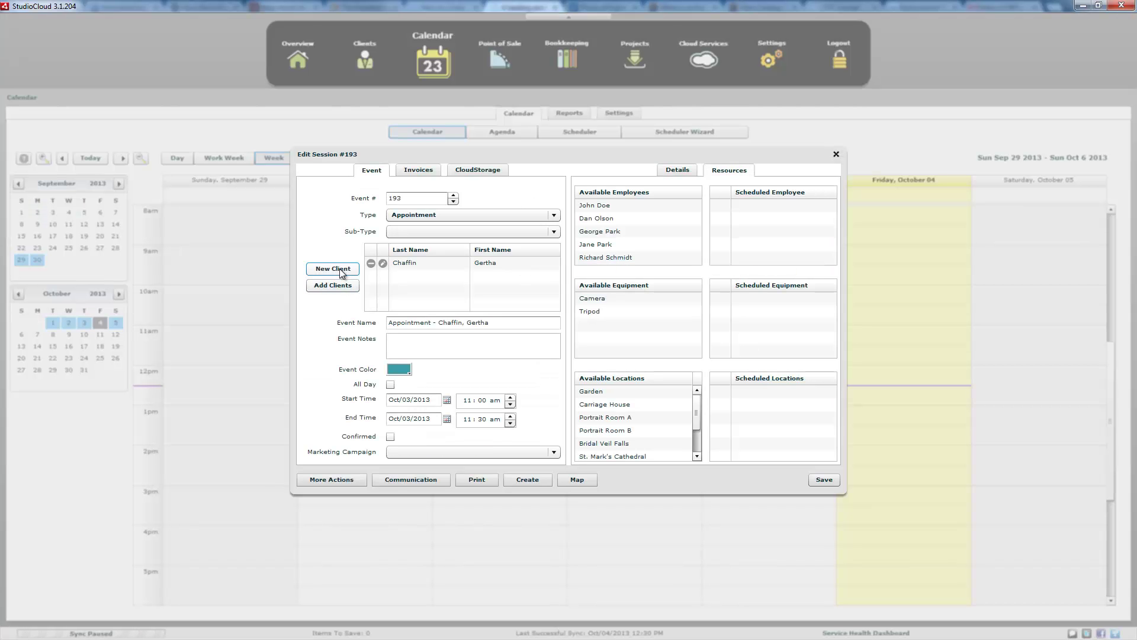
pyautogui.click(835, 155)
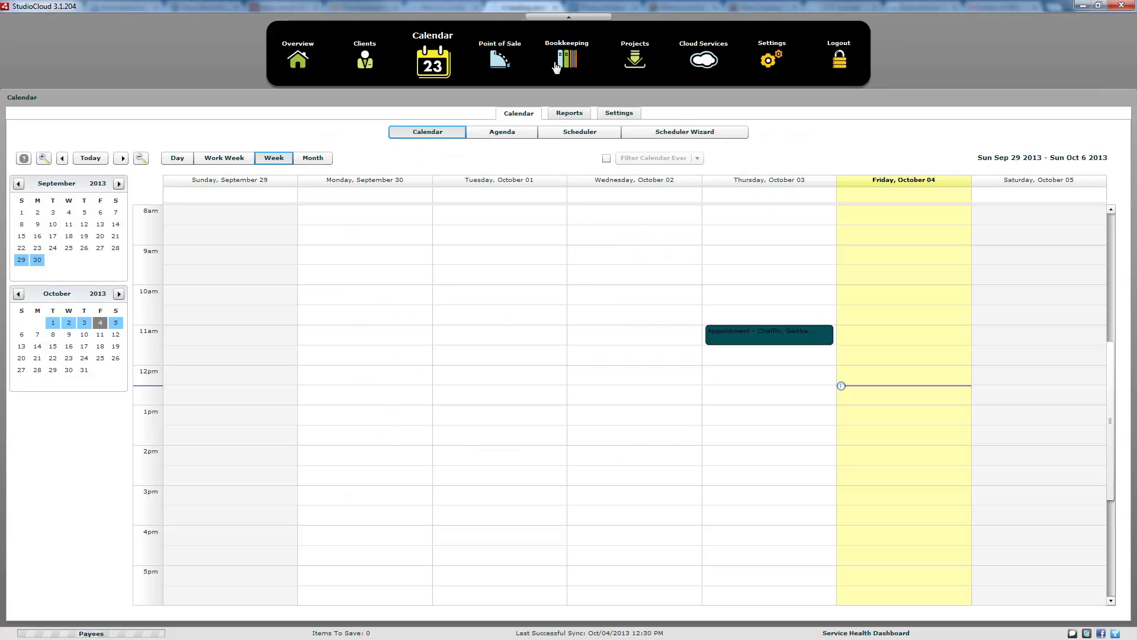
# - Inspect invoice 1018 and its client options in Point of Sale, then close it
pyautogui.click(500, 59)
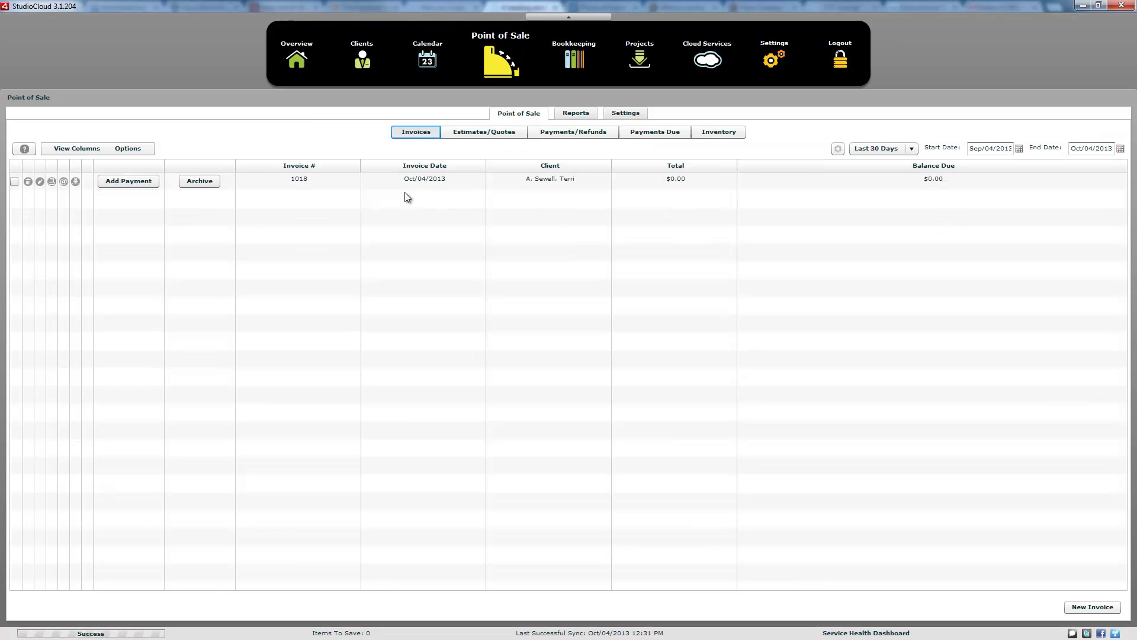
pyautogui.click(40, 182)
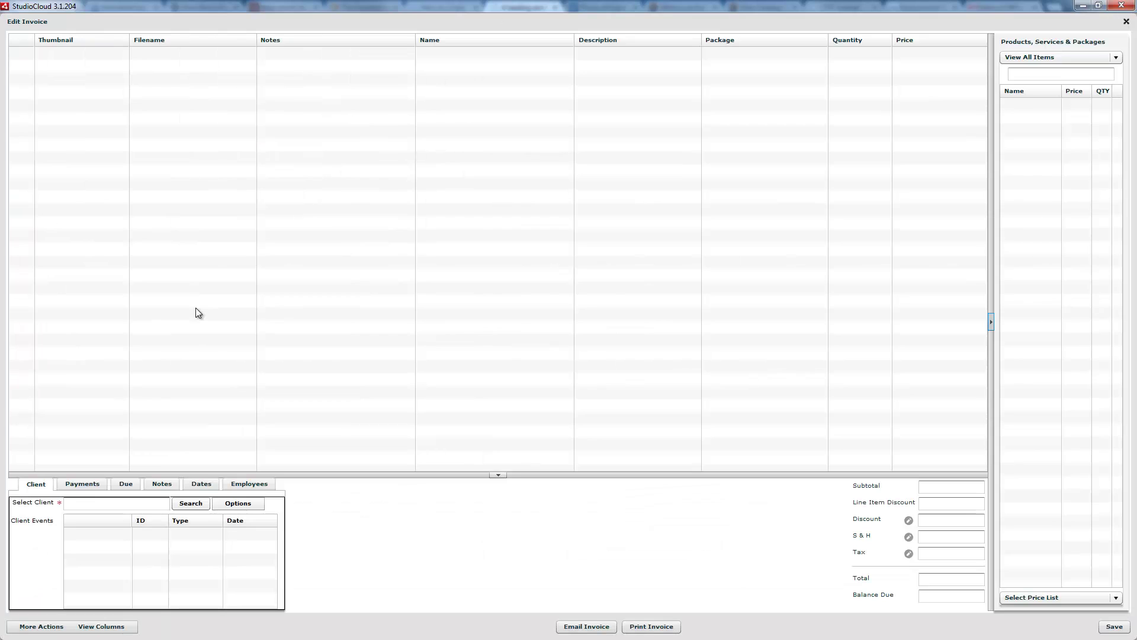
pyautogui.click(240, 504)
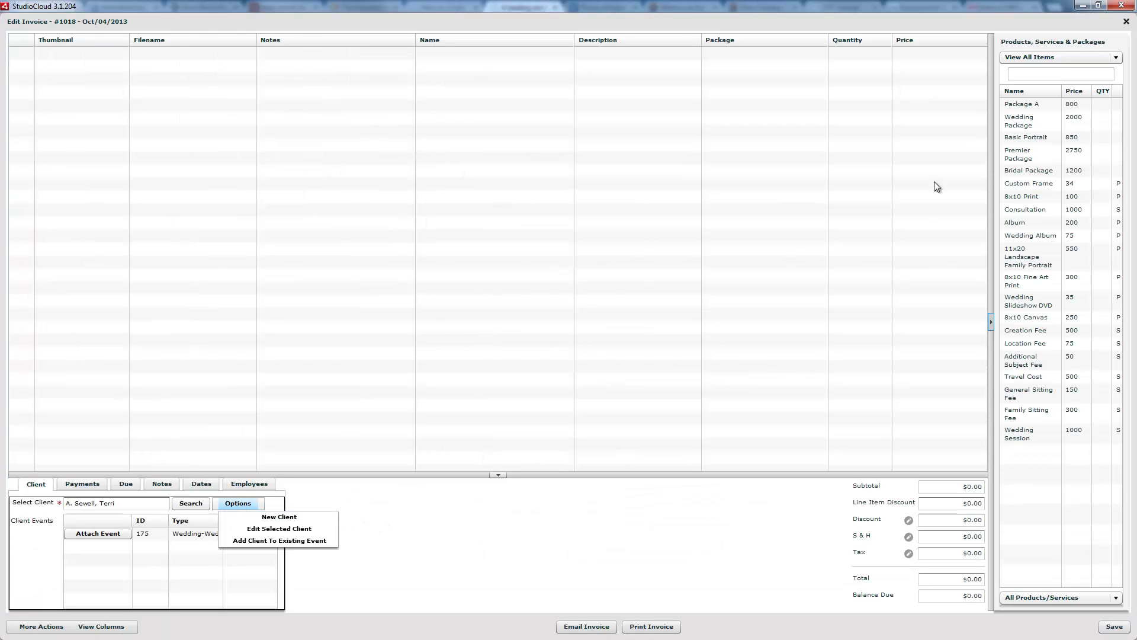
pyautogui.click(1126, 21)
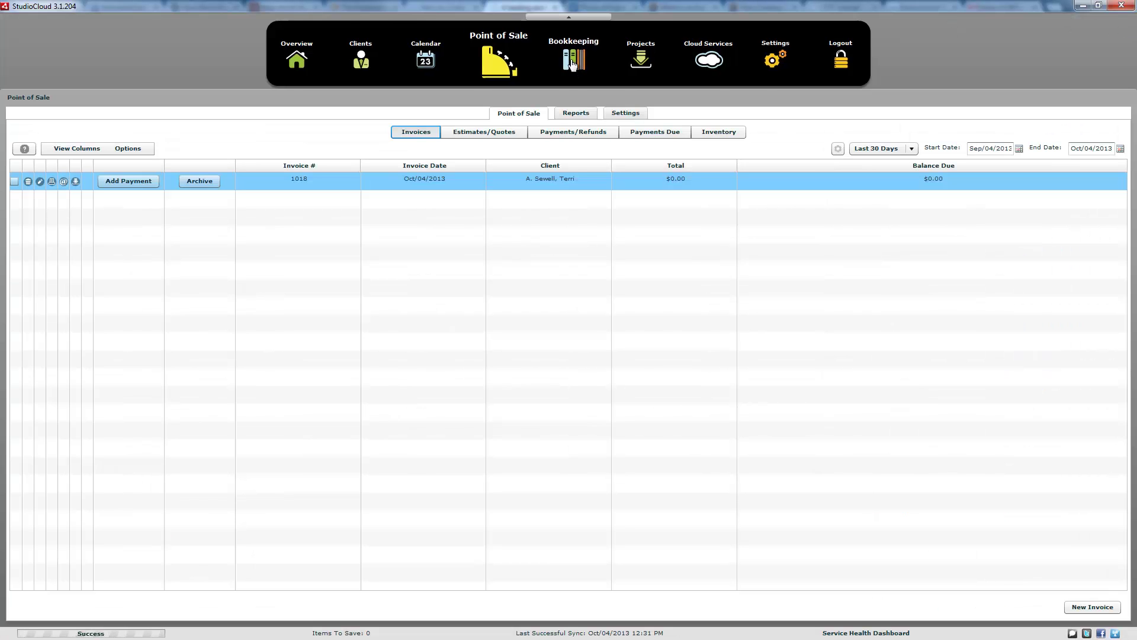
# - Look at Projects and the New Client Project form without saving, then go back to Clients
pyautogui.click(642, 59)
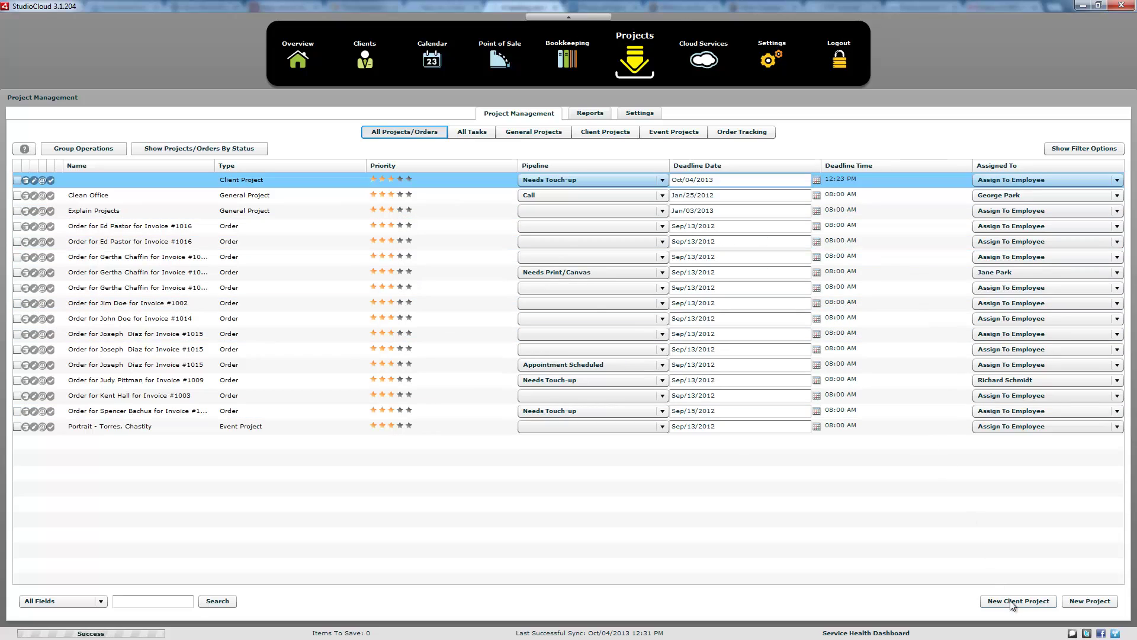
pyautogui.click(1014, 601)
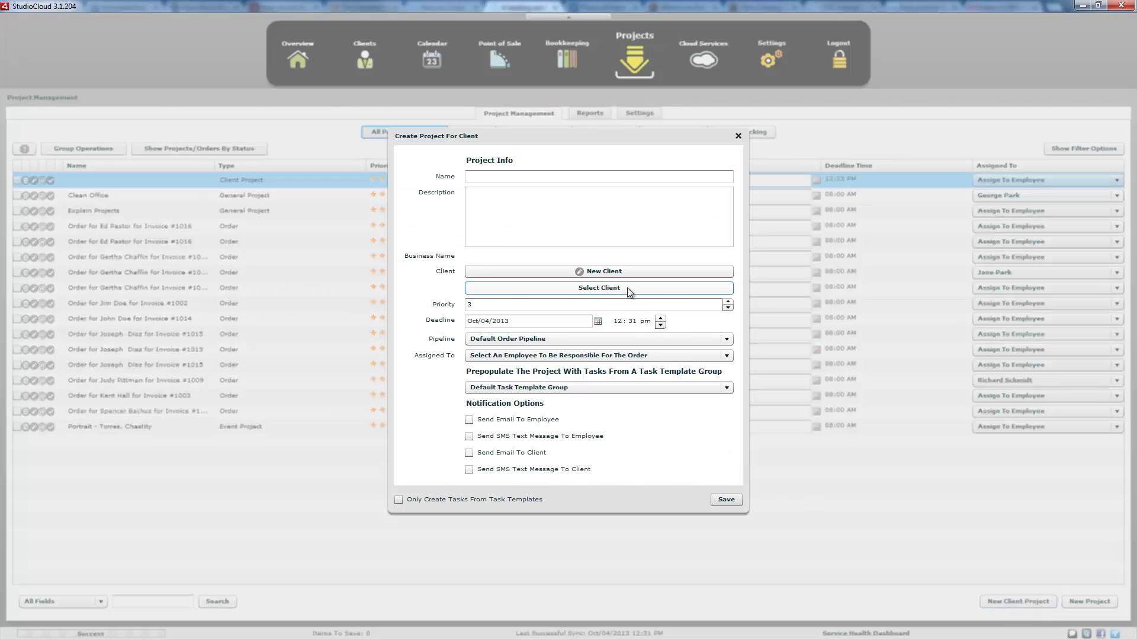
pyautogui.click(738, 136)
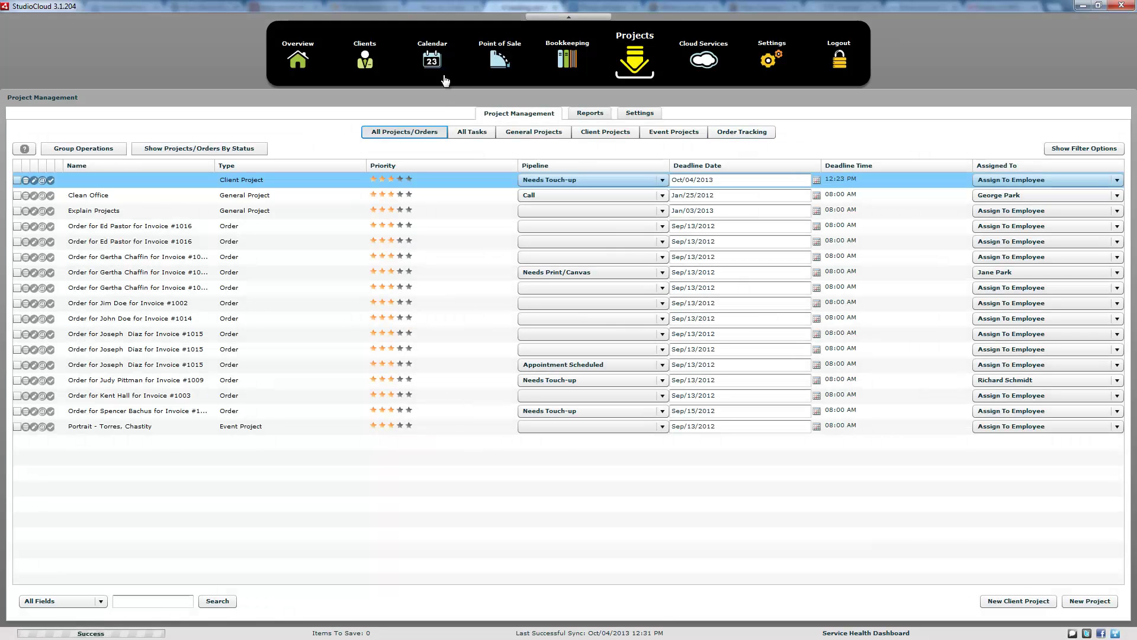
pyautogui.click(365, 59)
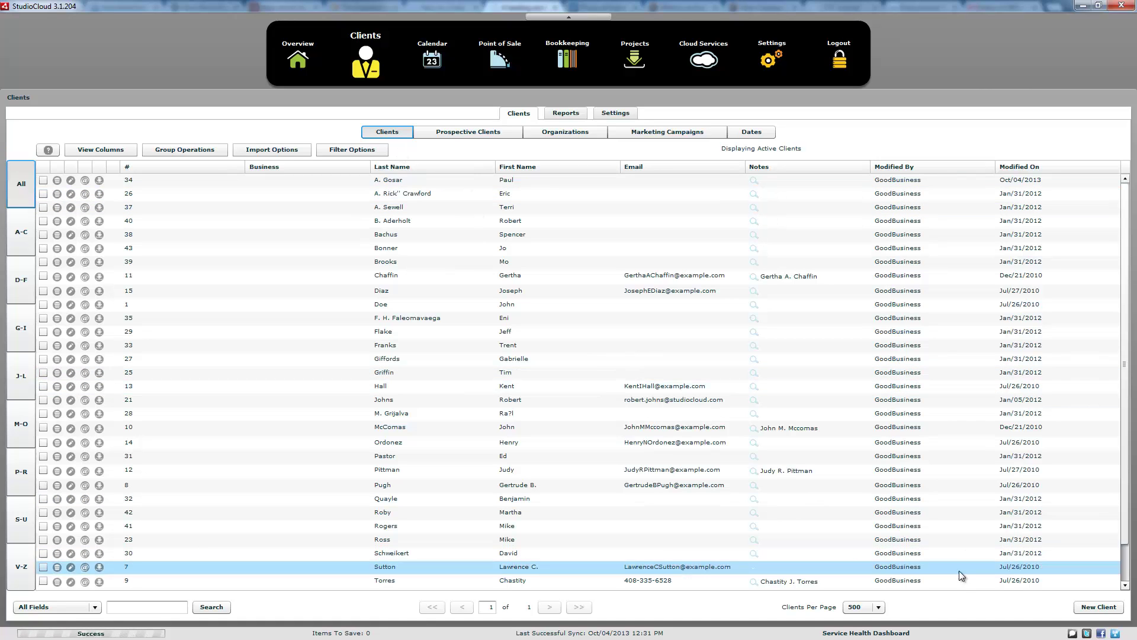
# - Start a new client record and review the Gender dropdown choices before moving to business name
pyautogui.click(1092, 609)
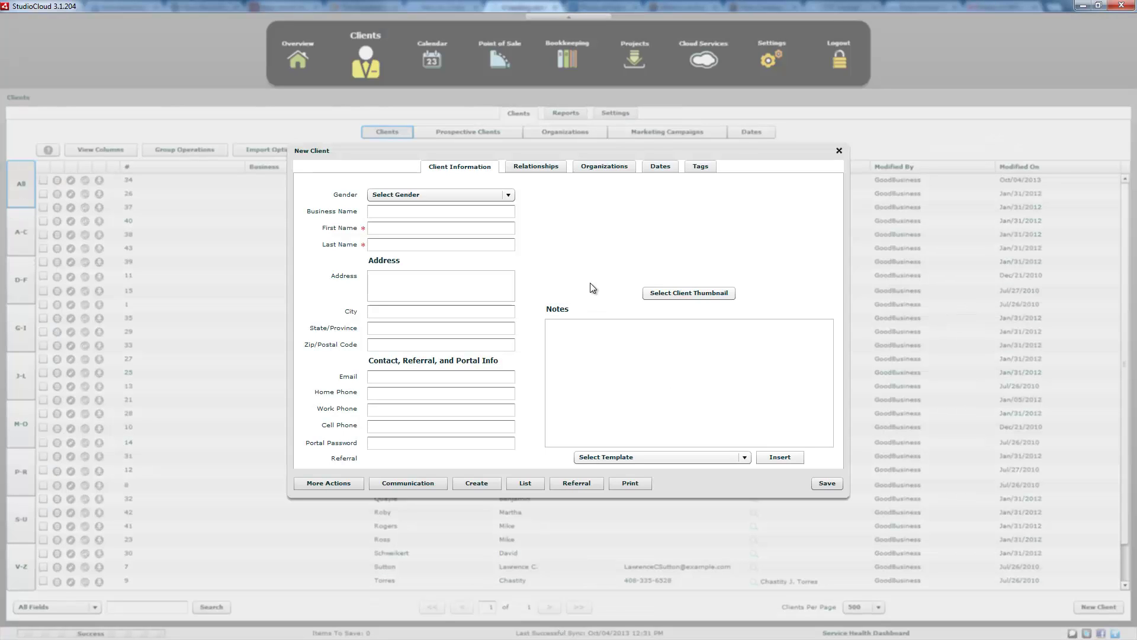
pyautogui.click(508, 195)
pyautogui.click(508, 196)
pyautogui.press('Tab')
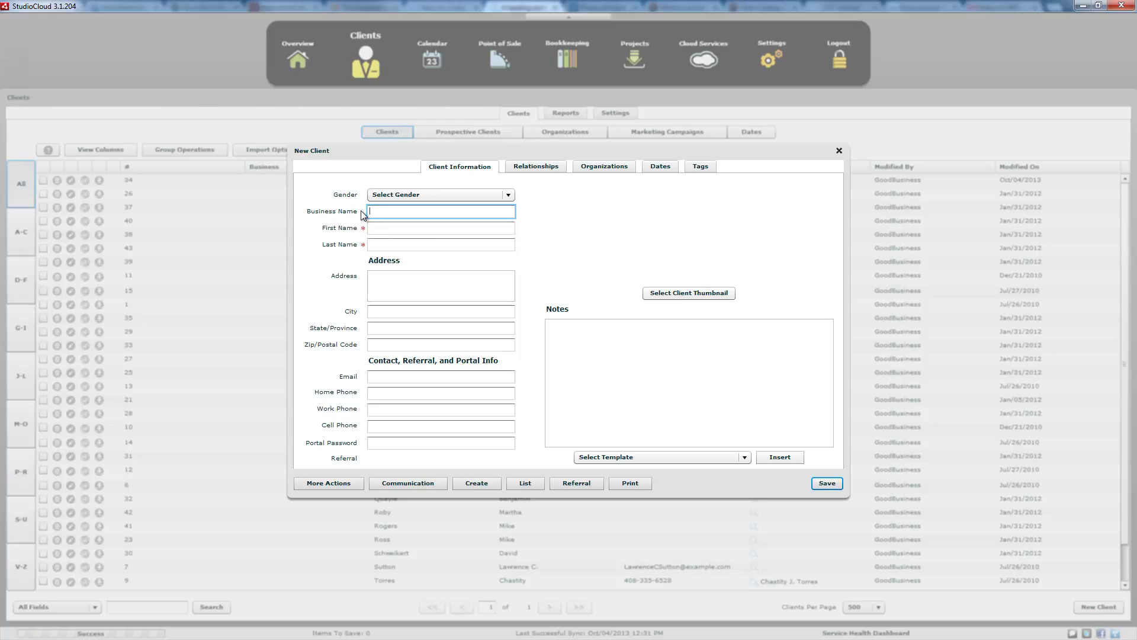
pyautogui.click(372, 229)
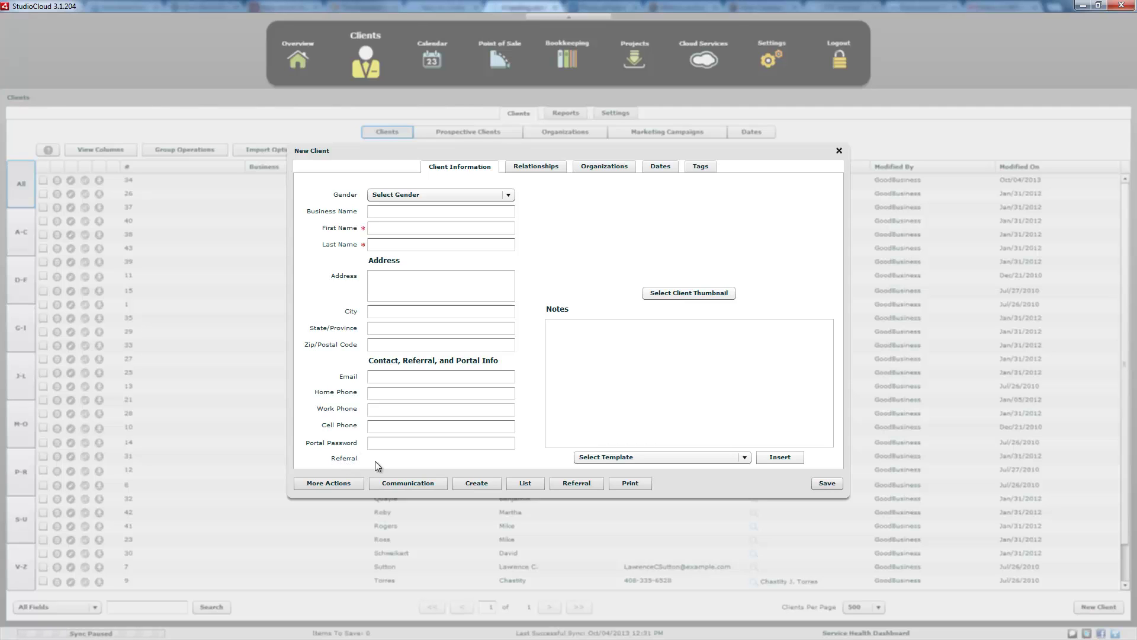
pyautogui.click(580, 487)
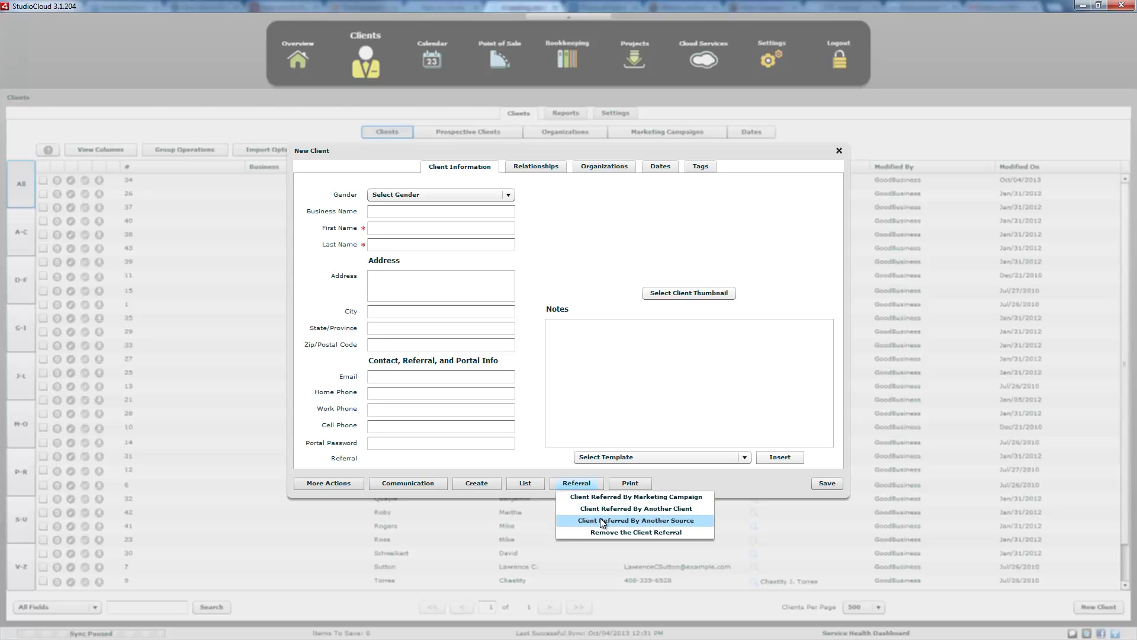
pyautogui.click(522, 461)
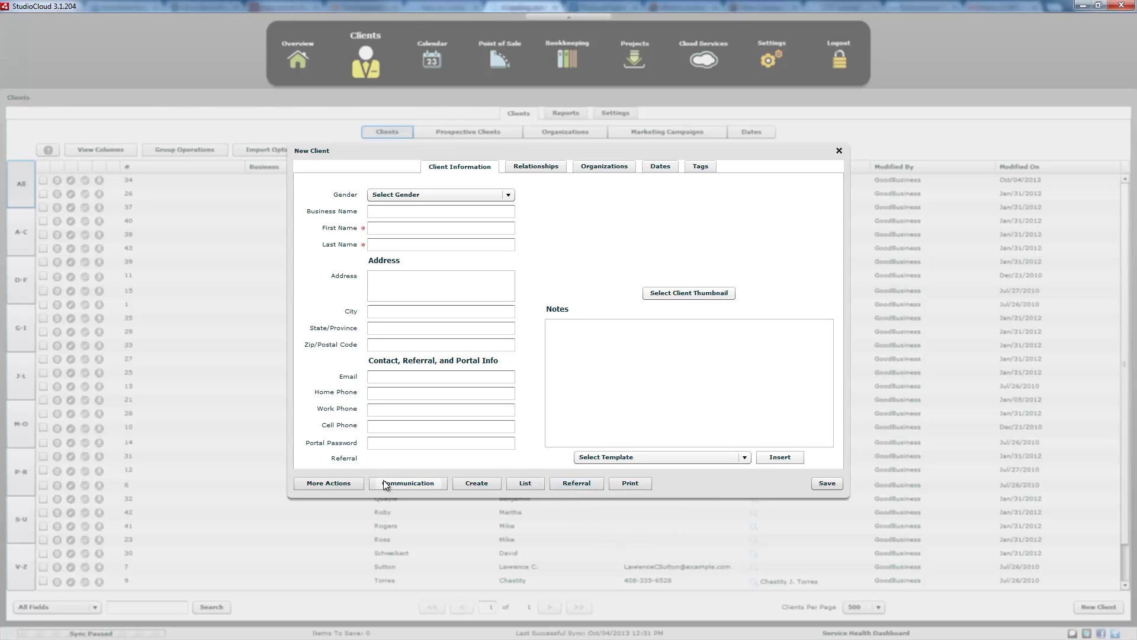
pyautogui.click(335, 480)
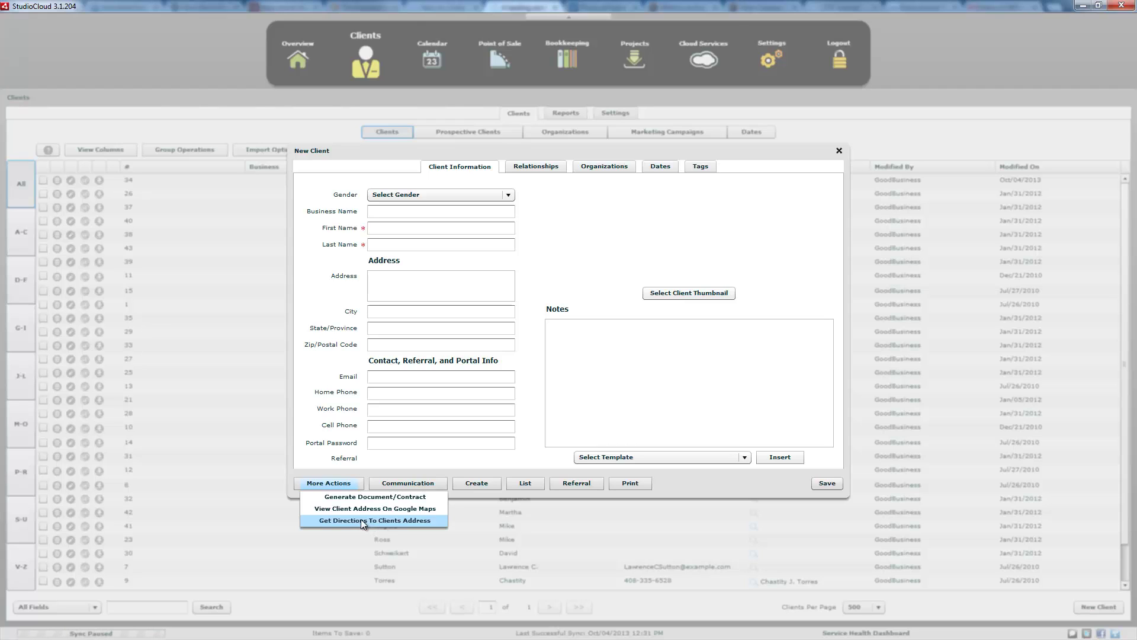
pyautogui.click(353, 457)
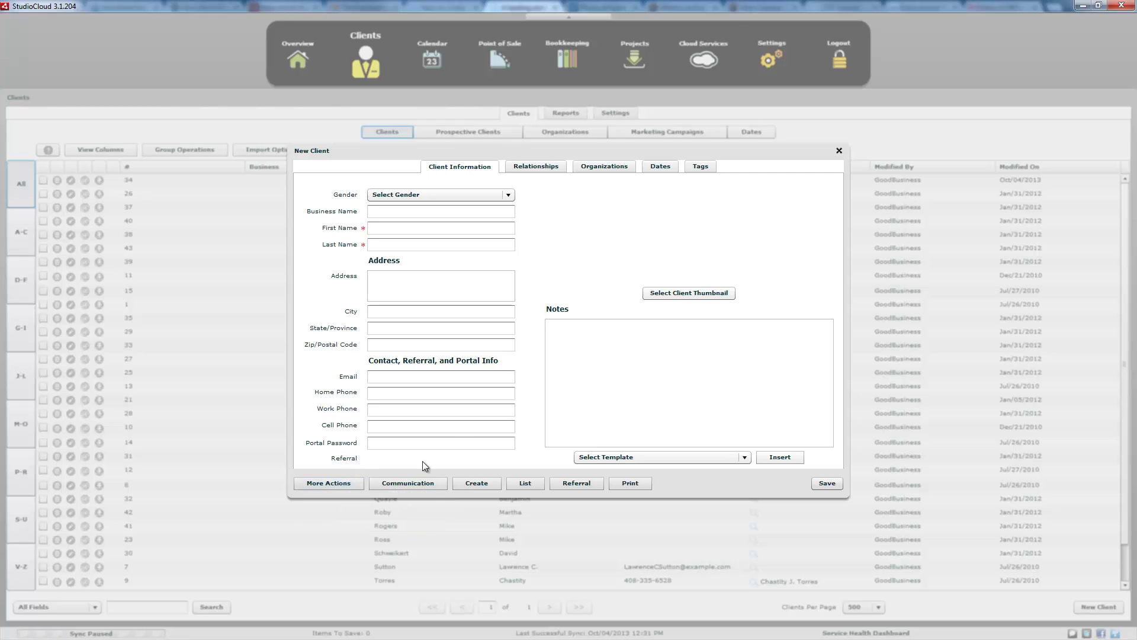
pyautogui.click(420, 481)
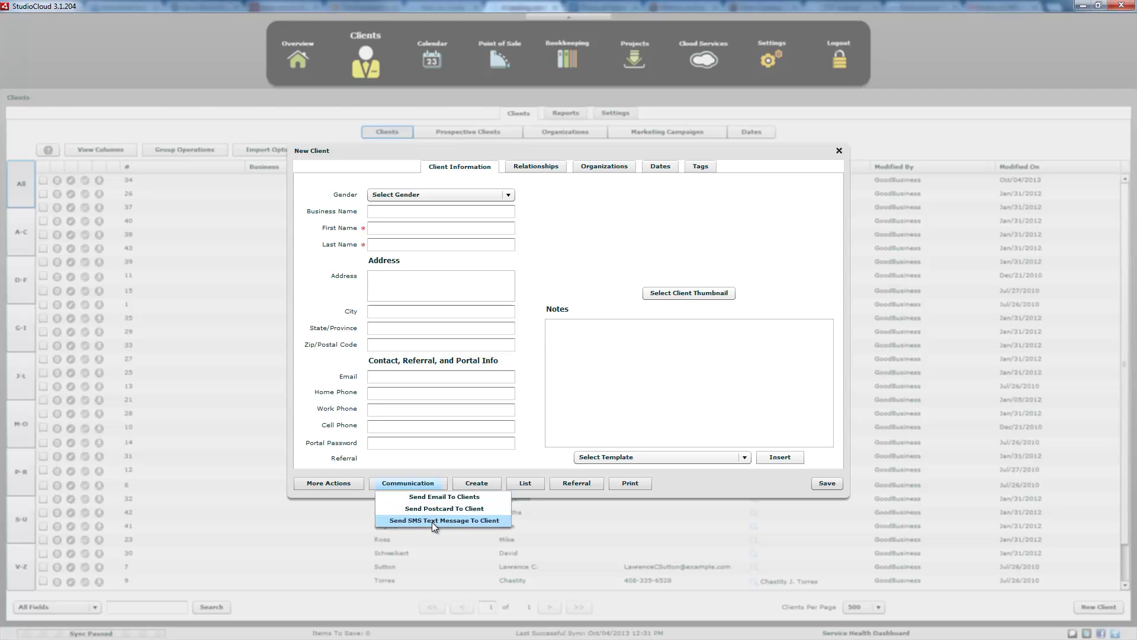
pyautogui.click(477, 485)
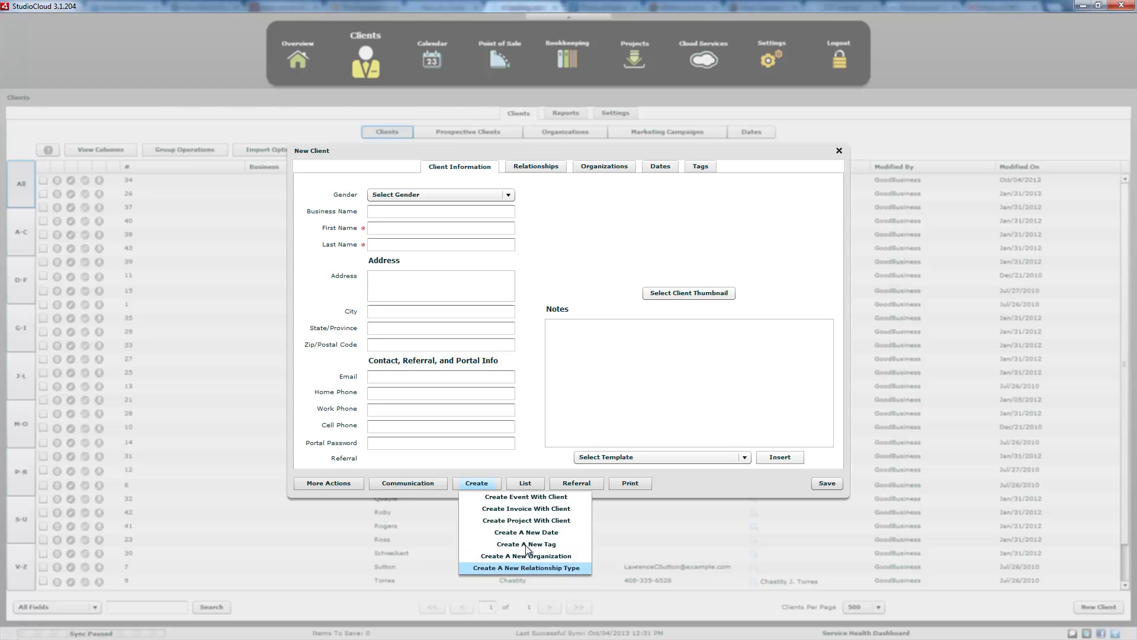
pyautogui.click(525, 468)
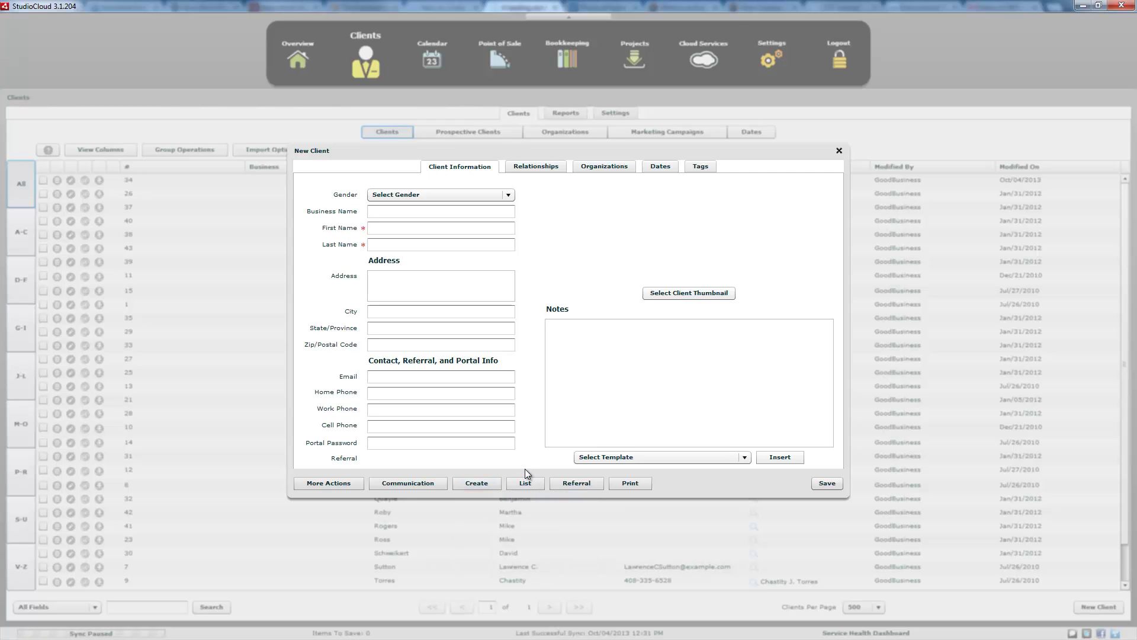
pyautogui.click(525, 482)
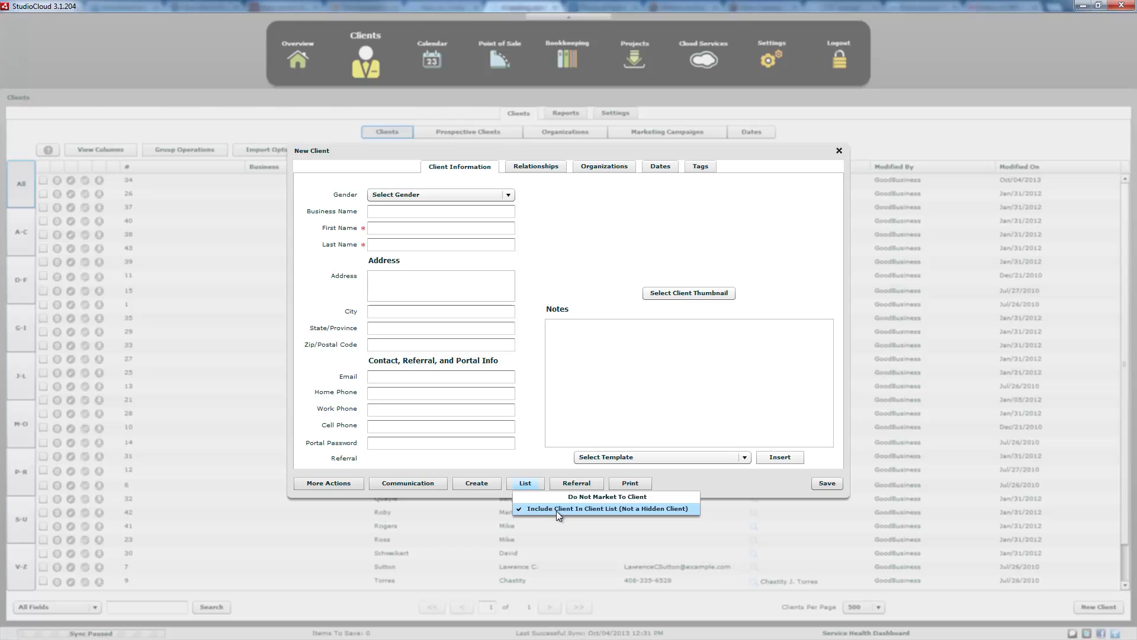
pyautogui.click(556, 510)
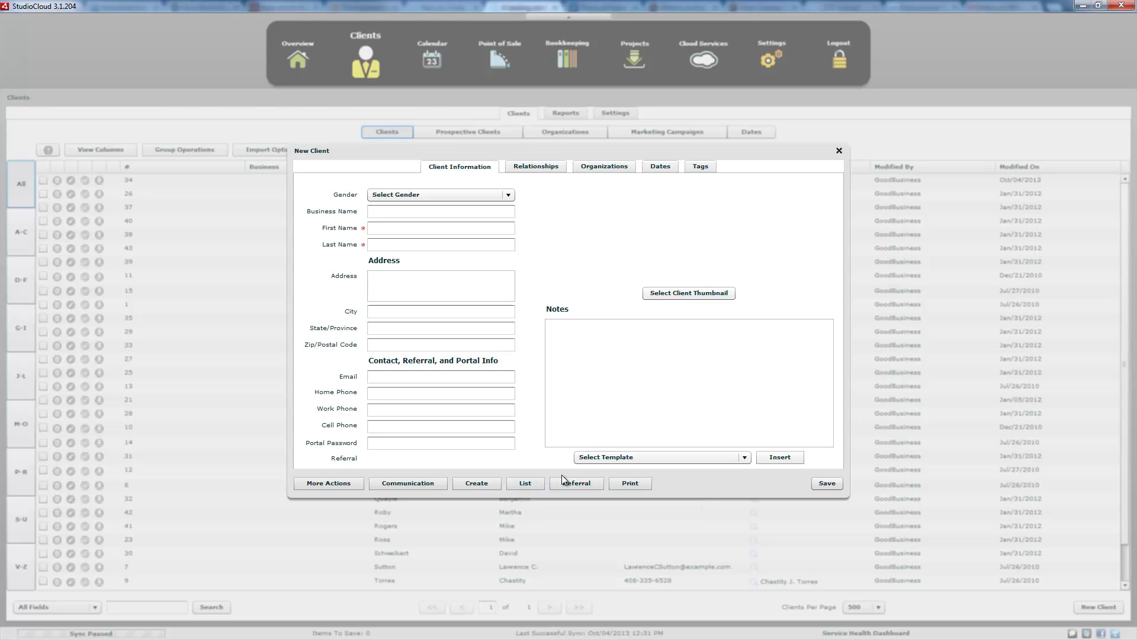
pyautogui.click(539, 482)
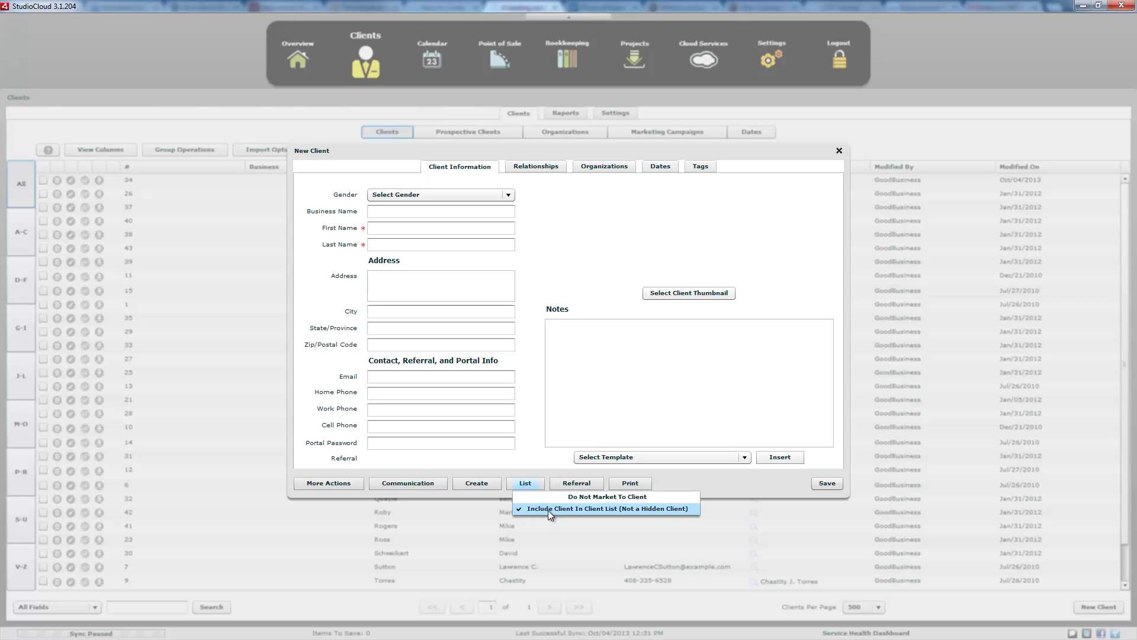
pyautogui.click(539, 470)
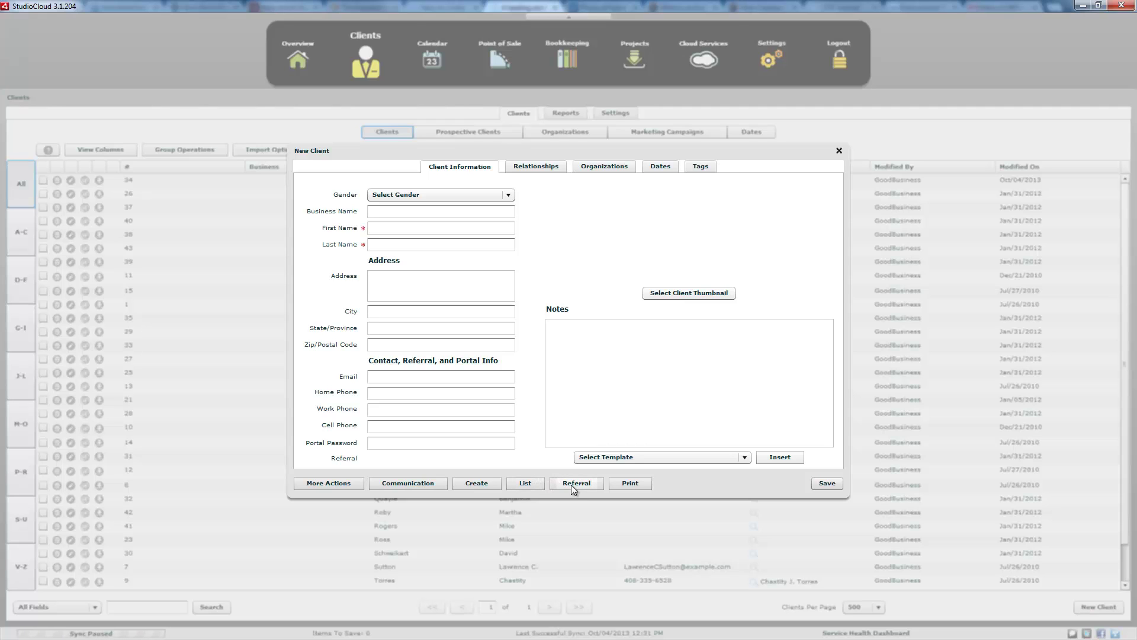
pyautogui.click(619, 482)
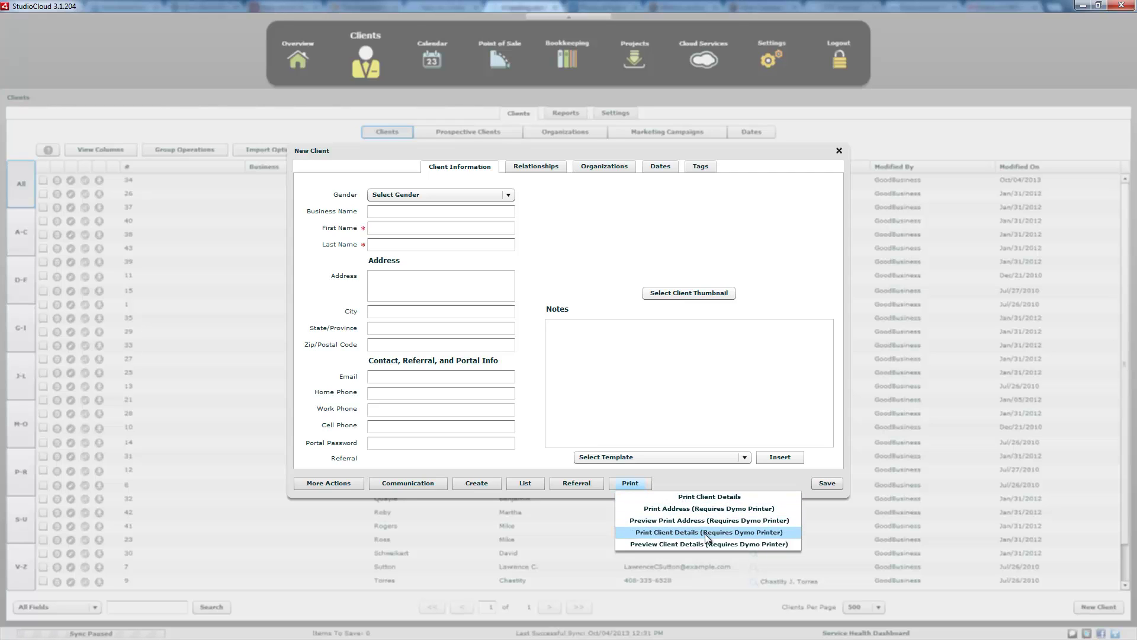
# - Dismiss the printing options and place the cursor in the empty Notes box
pyautogui.click(690, 478)
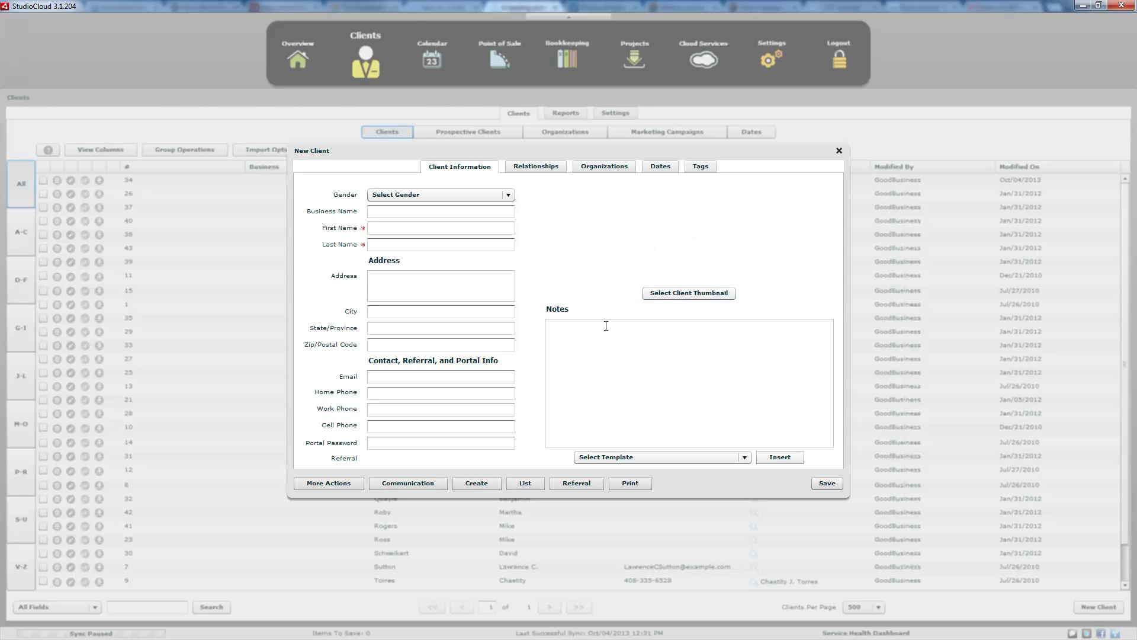
pyautogui.click(625, 390)
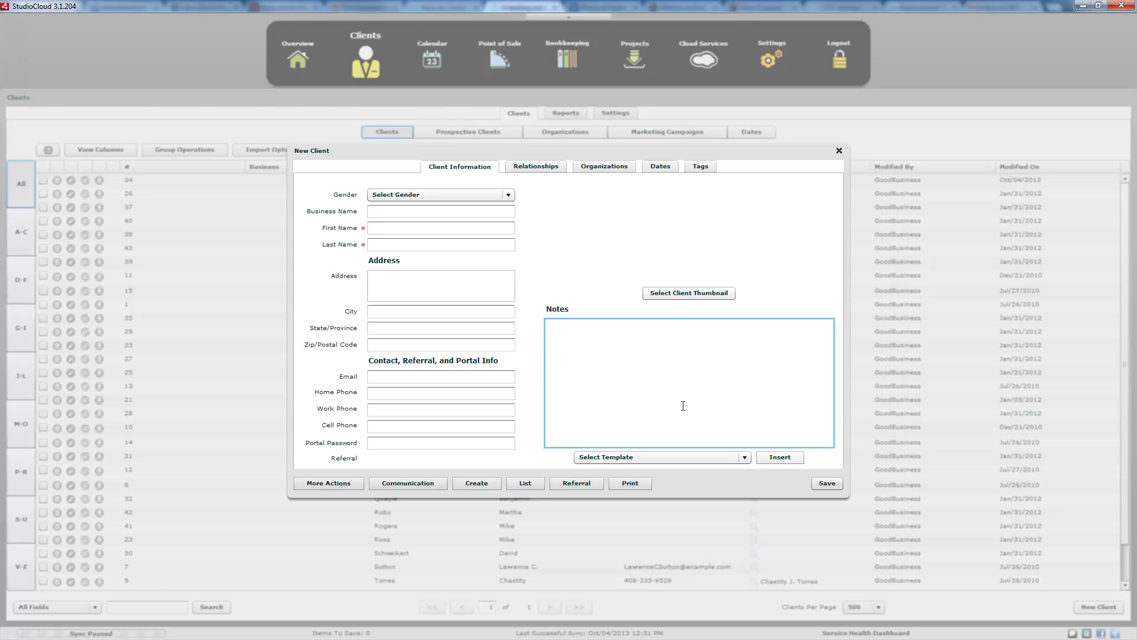
# - Stamp the date, time and user into Notes using Insert All
pyautogui.click(778, 460)
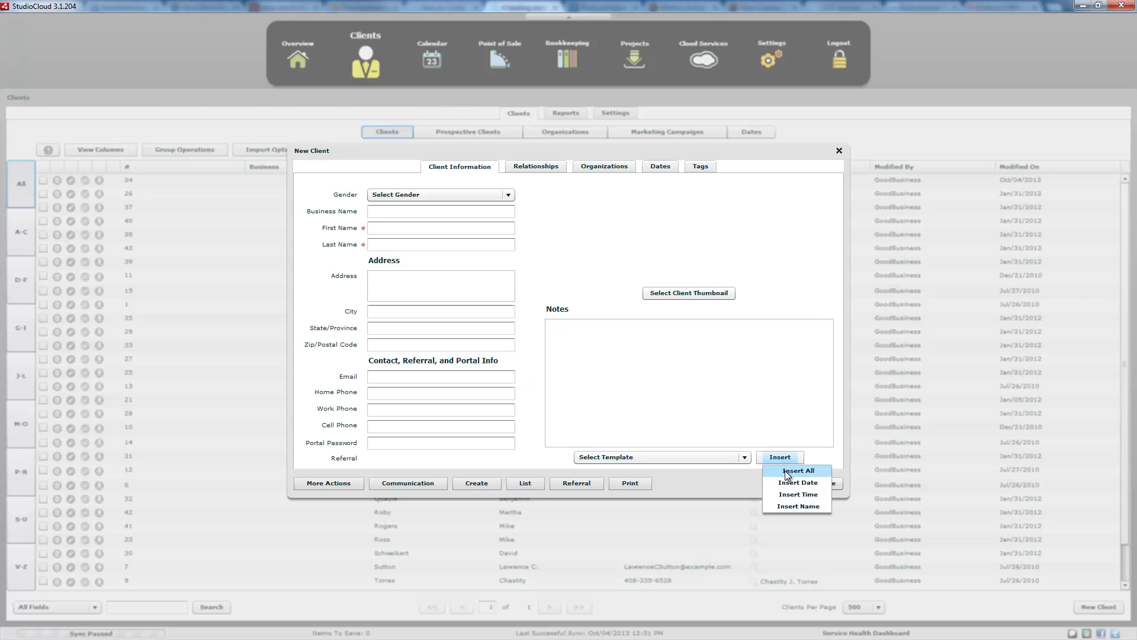
pyautogui.click(787, 473)
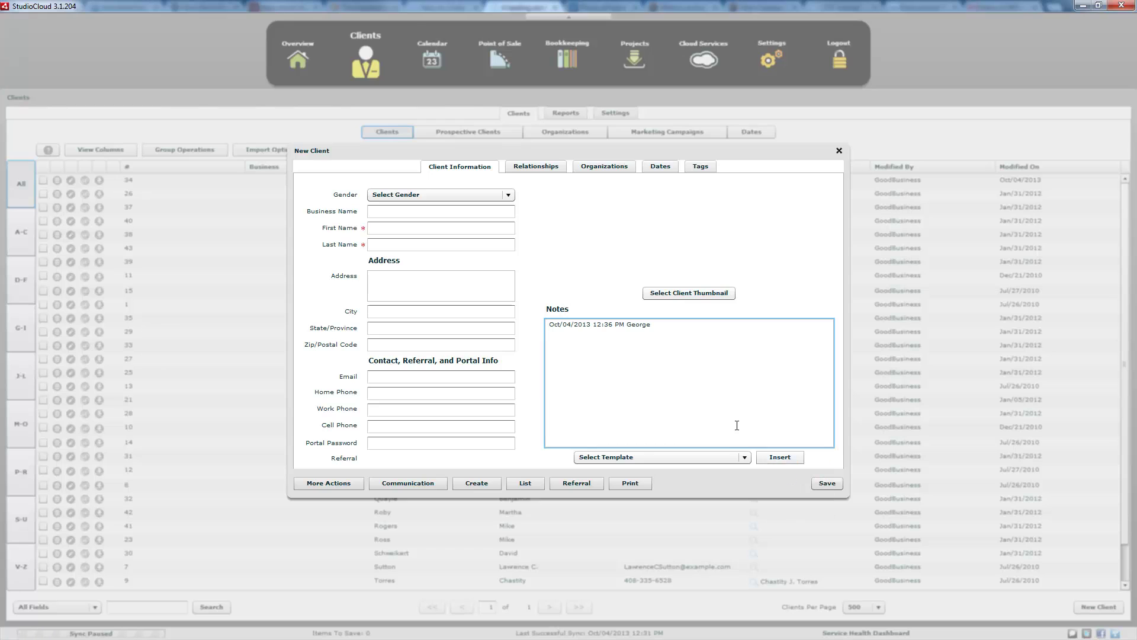
pyautogui.doubleClick(642, 325)
pyautogui.click(690, 350)
# - Type 'Called in to request more information.' into the note, fixing the typo
pyautogui.write('Called in to  request ')
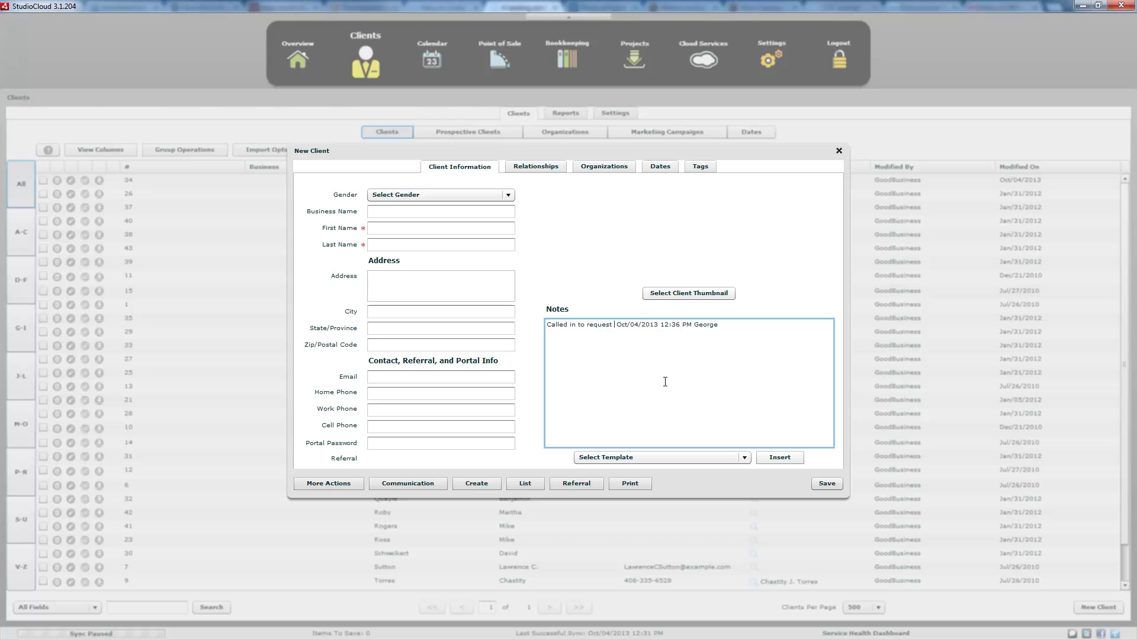
pyautogui.write('more infr')
pyautogui.press('BackSpace')
pyautogui.write('ormation.')
pyautogui.click(802, 461)
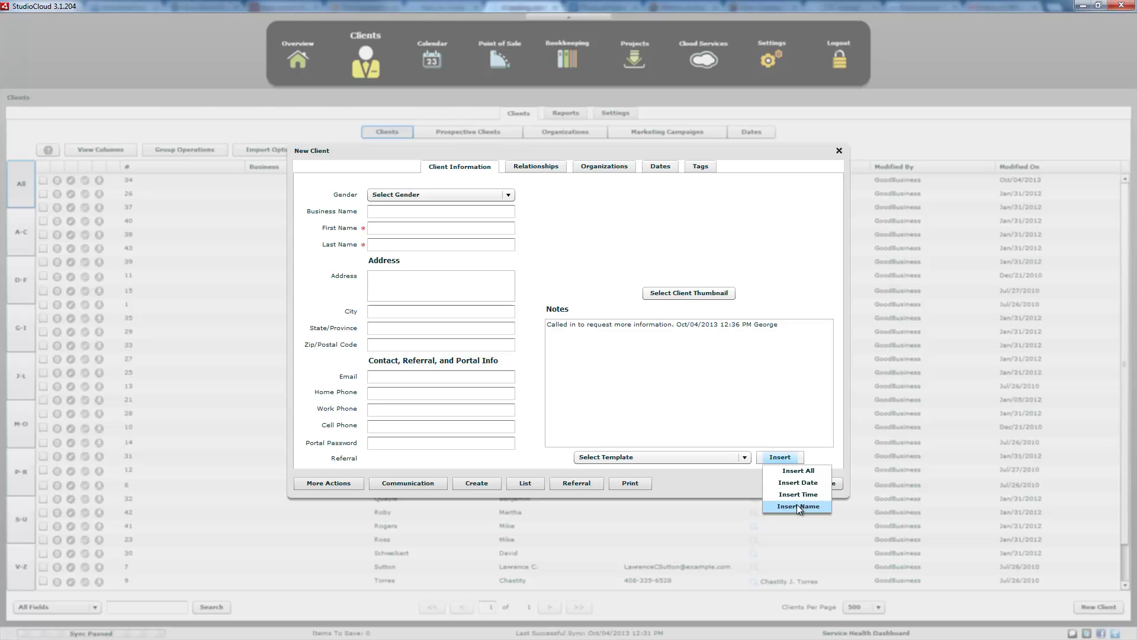
pyautogui.click(789, 459)
pyautogui.click(749, 353)
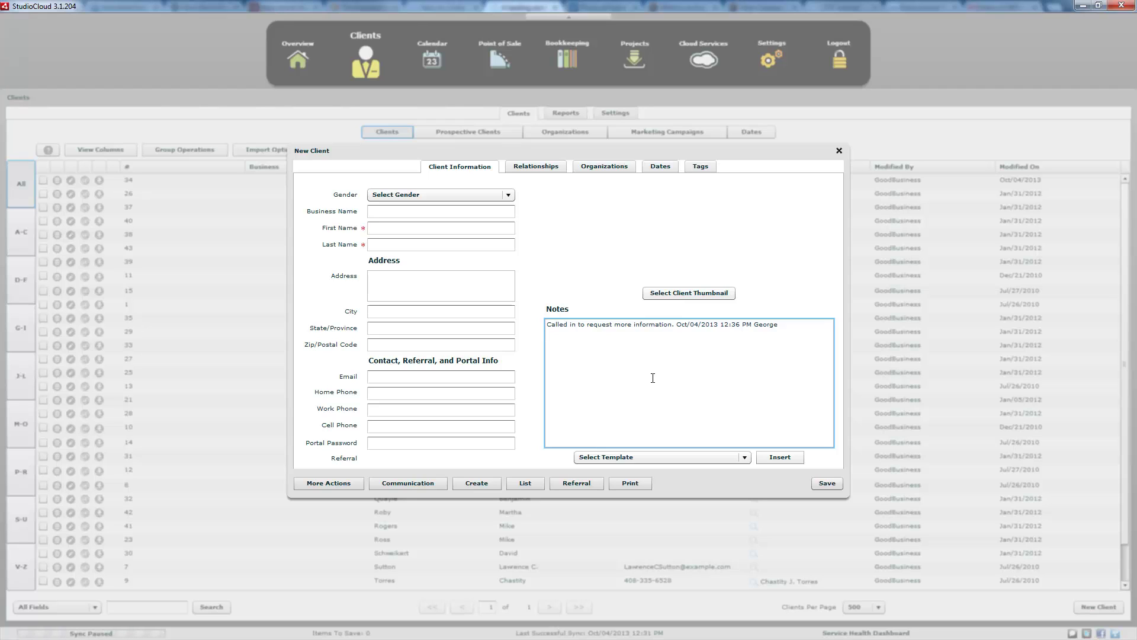
pyautogui.click(745, 458)
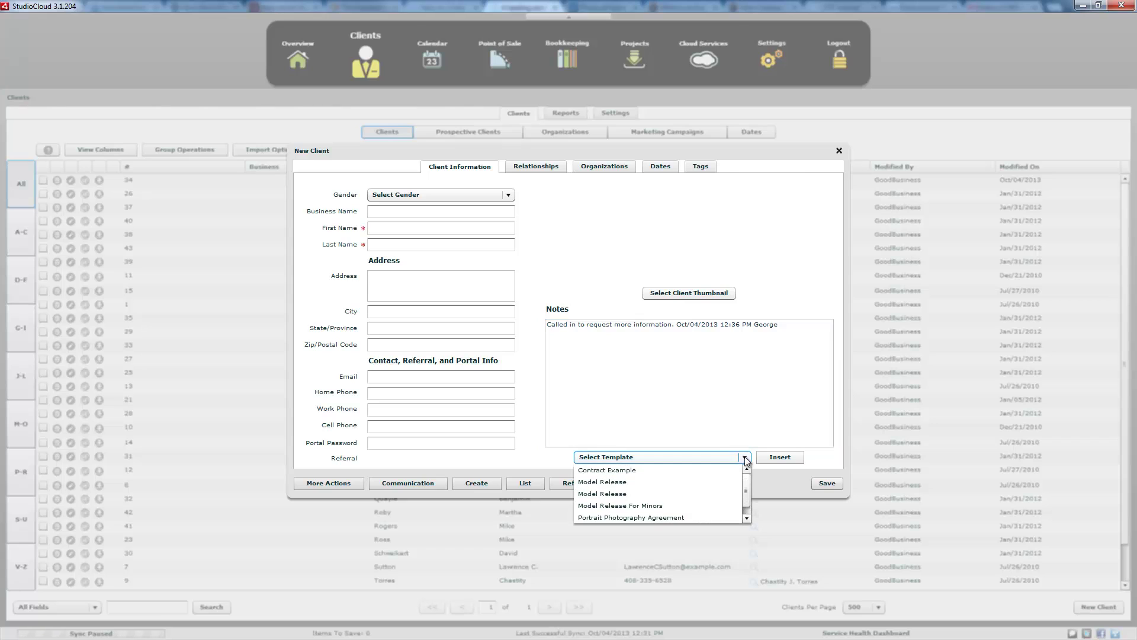
pyautogui.click(745, 459)
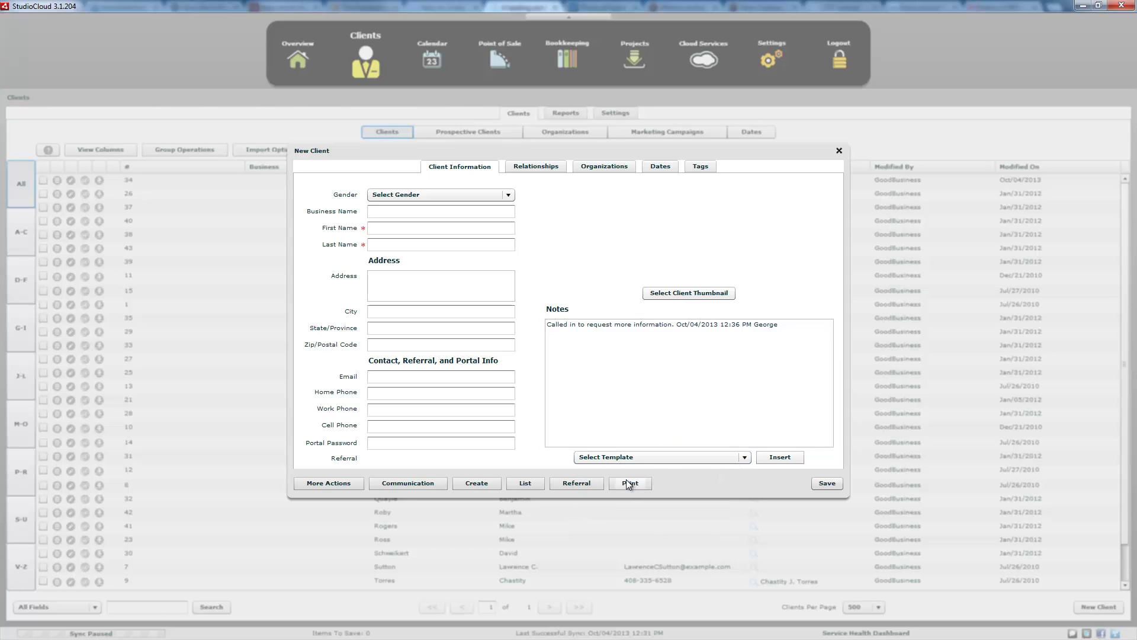
pyautogui.click(645, 368)
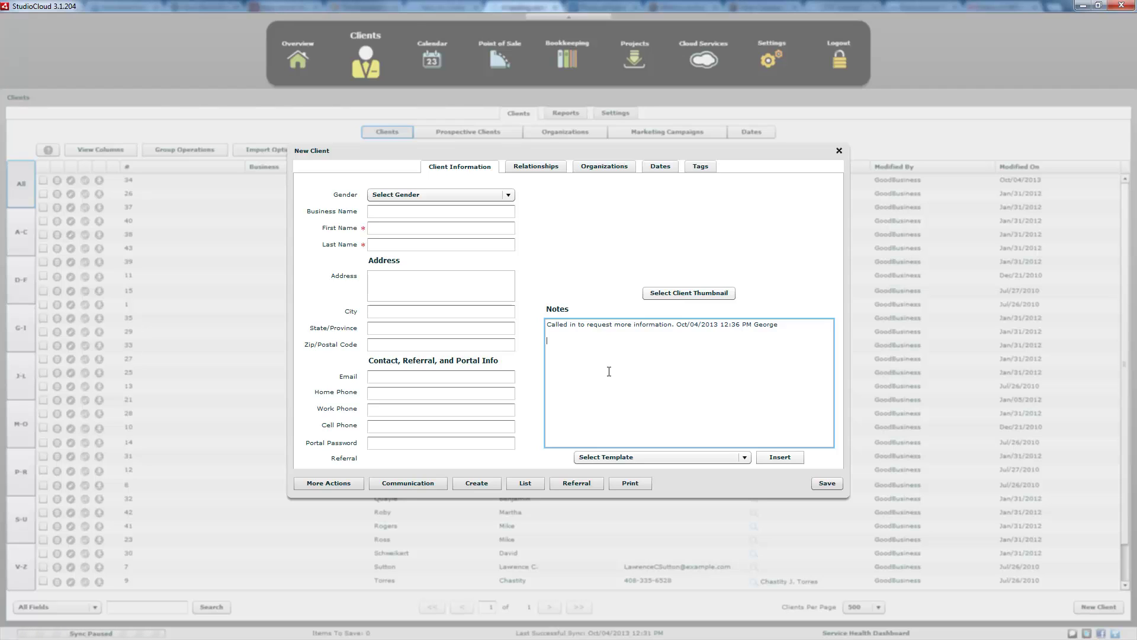
# - On the Relationships tab, browse relationship types and the Create menu, leaving Spouse selected
pyautogui.click(528, 166)
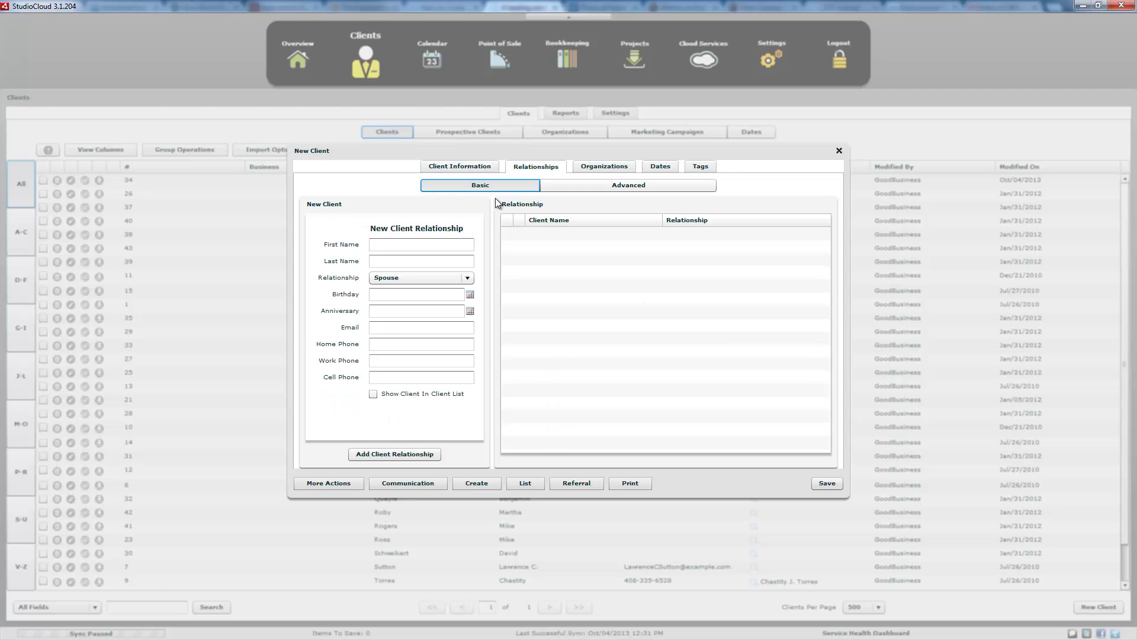
pyautogui.click(467, 277)
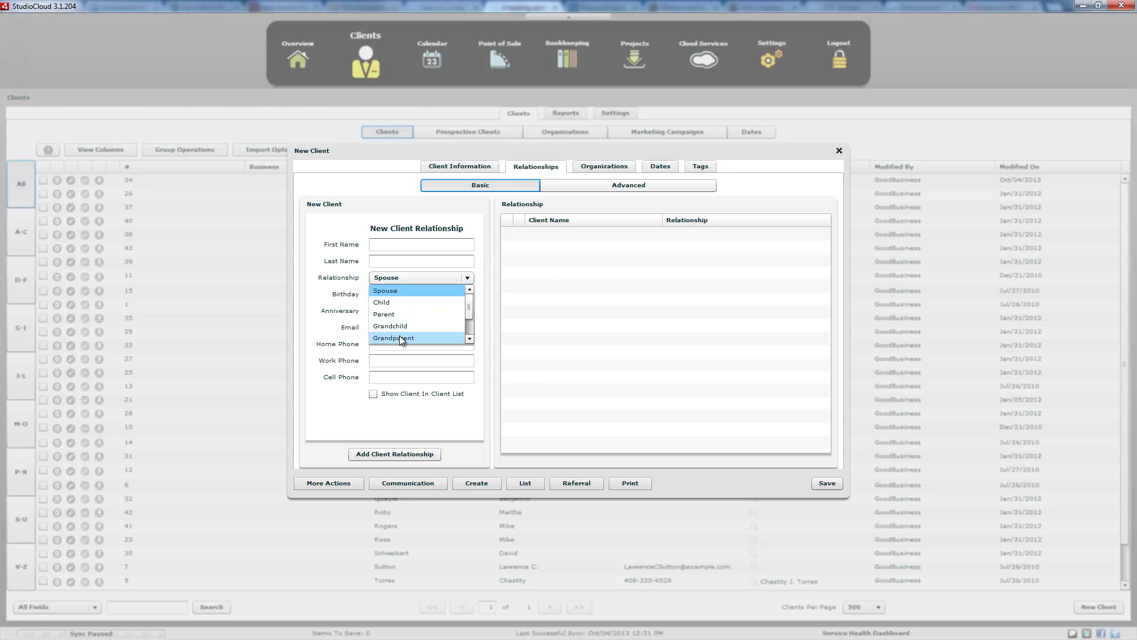
pyautogui.scroll(-3, 399, 336)
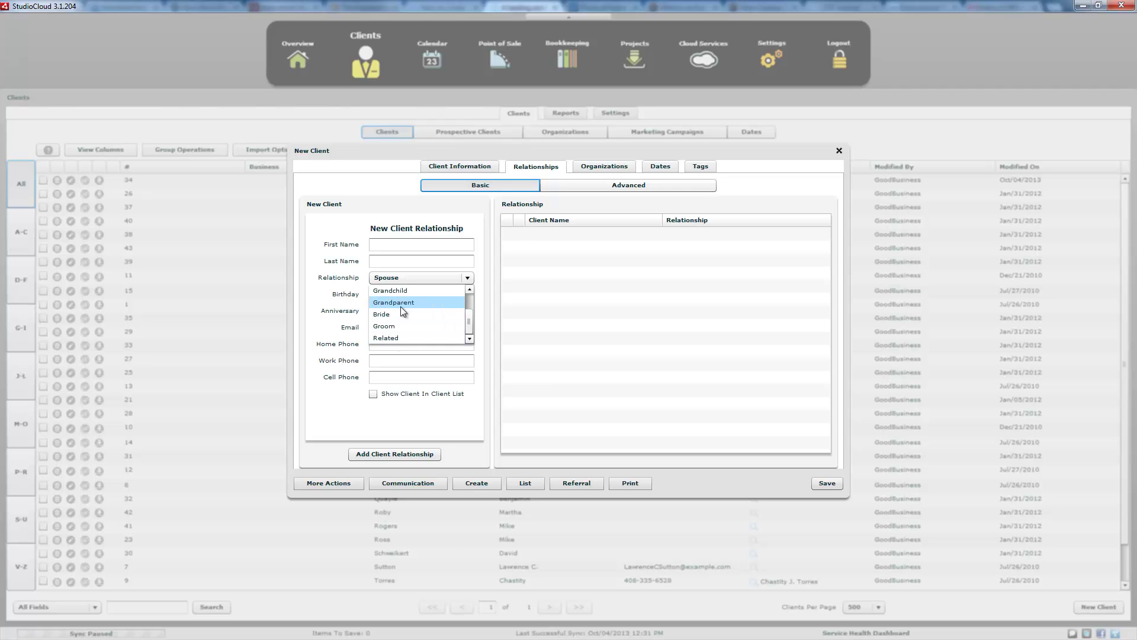
pyautogui.scroll(3, 400, 303)
pyautogui.click(347, 281)
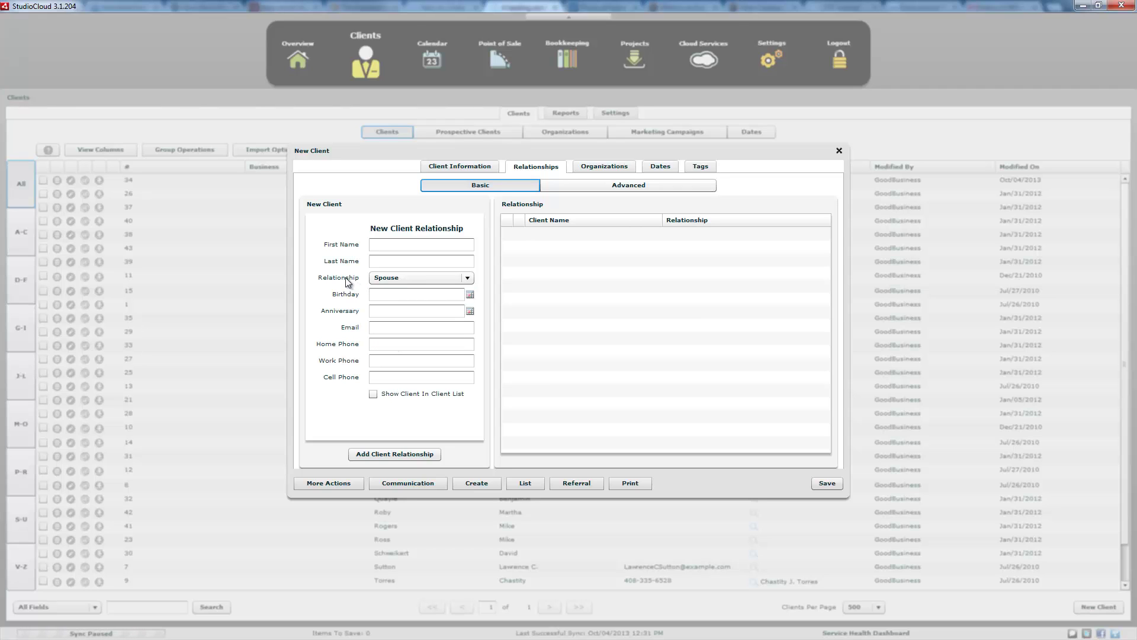
pyautogui.click(474, 482)
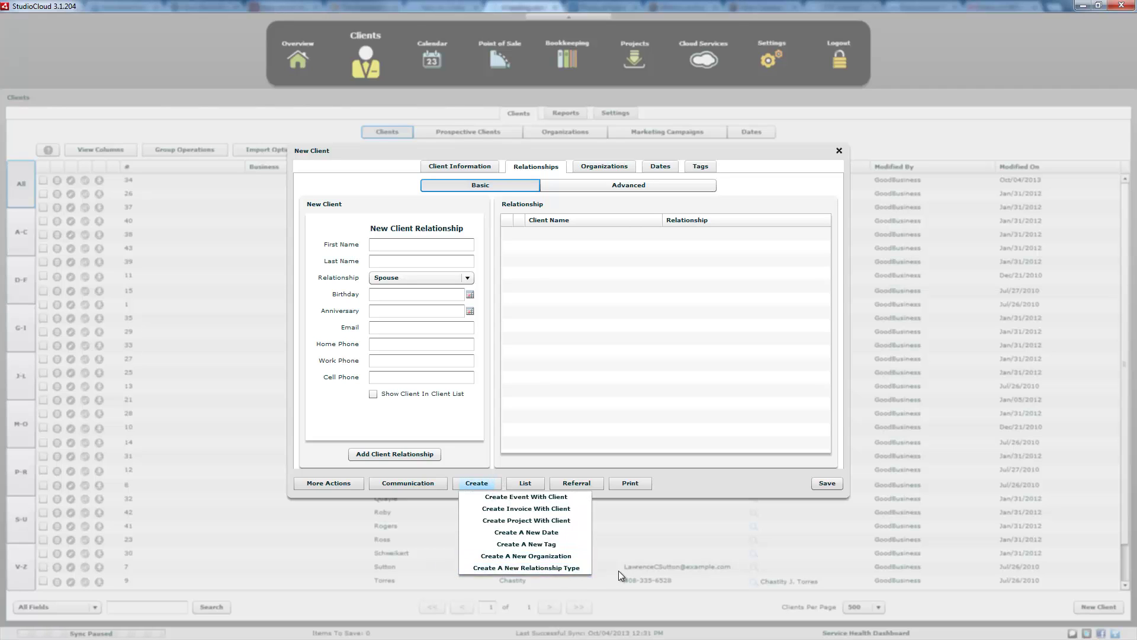
pyautogui.click(433, 279)
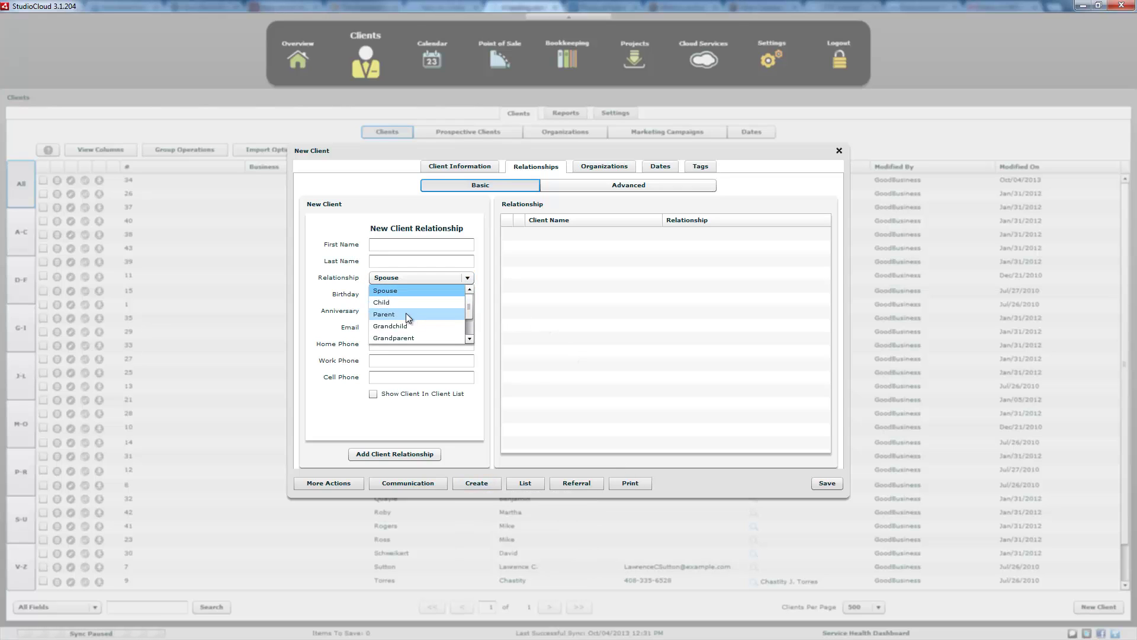
pyautogui.click(340, 283)
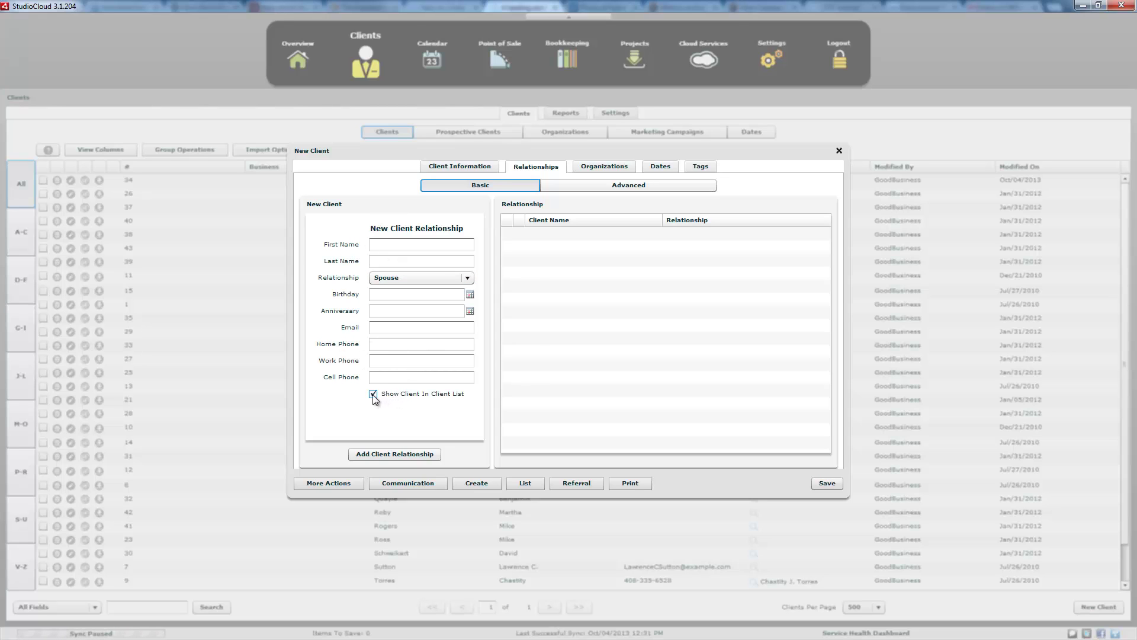
# - Add a related person by first and last name, kept out of the client list
pyautogui.click(382, 245)
pyautogui.write('John')
pyautogui.click(404, 260)
pyautogui.write('Doe')
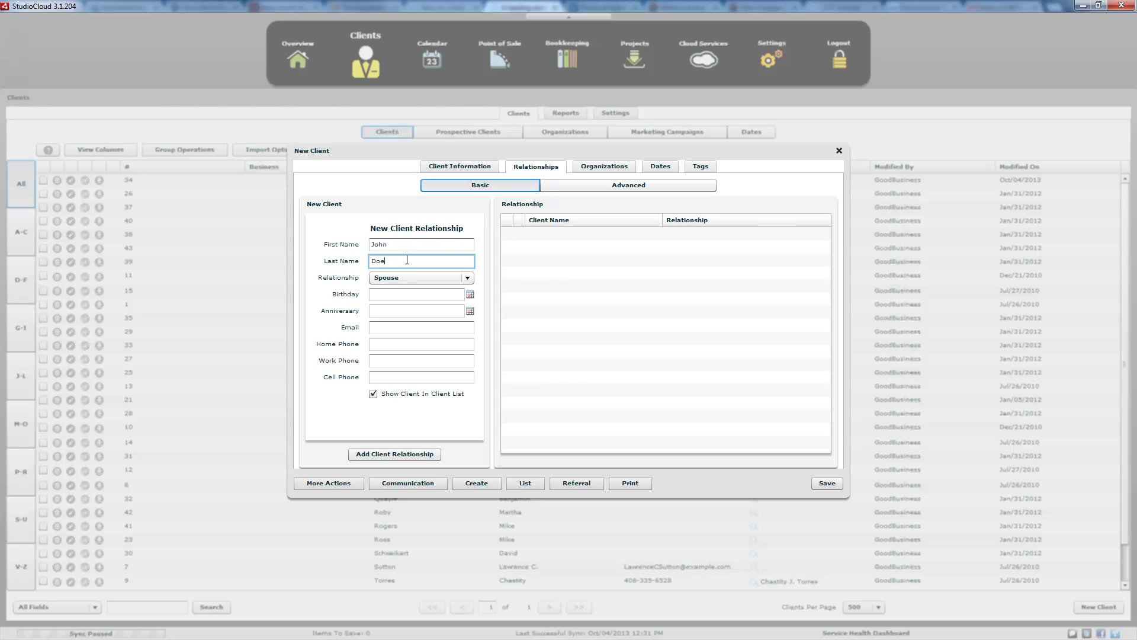
pyautogui.click(373, 393)
pyautogui.click(389, 455)
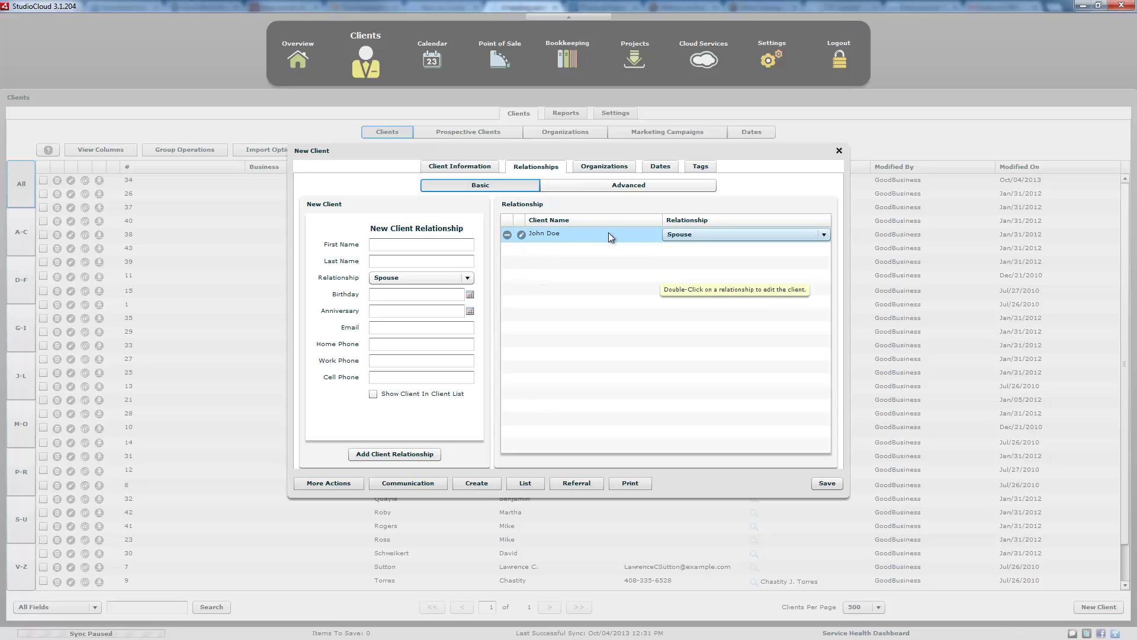
# - Change the related person's relationship to Grandparent and return to Client Information
pyautogui.click(695, 234)
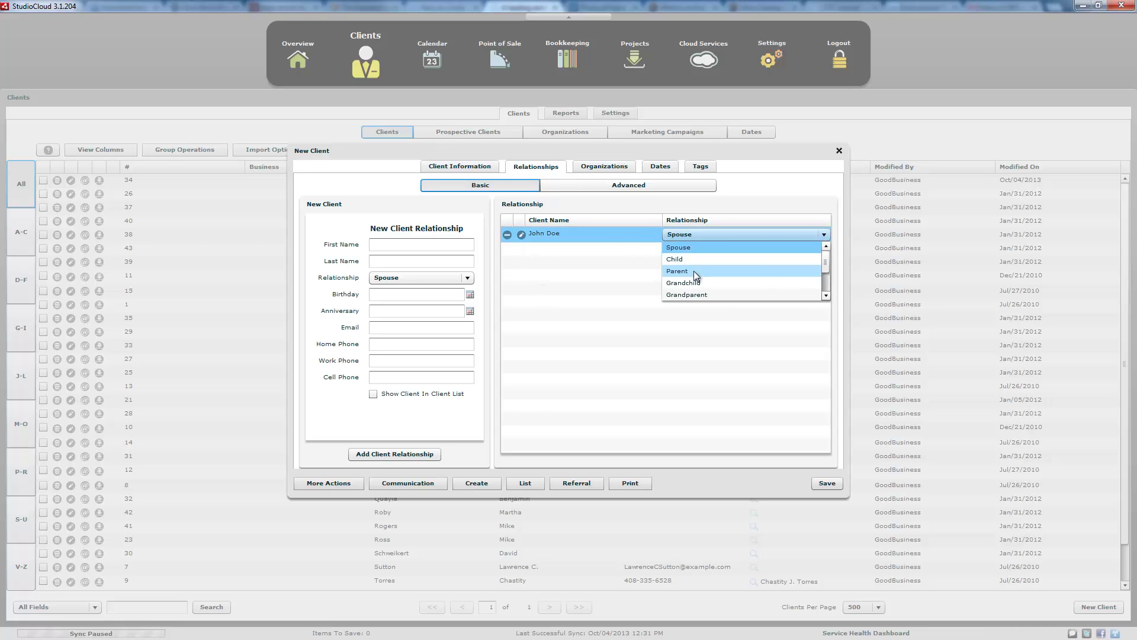
pyautogui.click(696, 291)
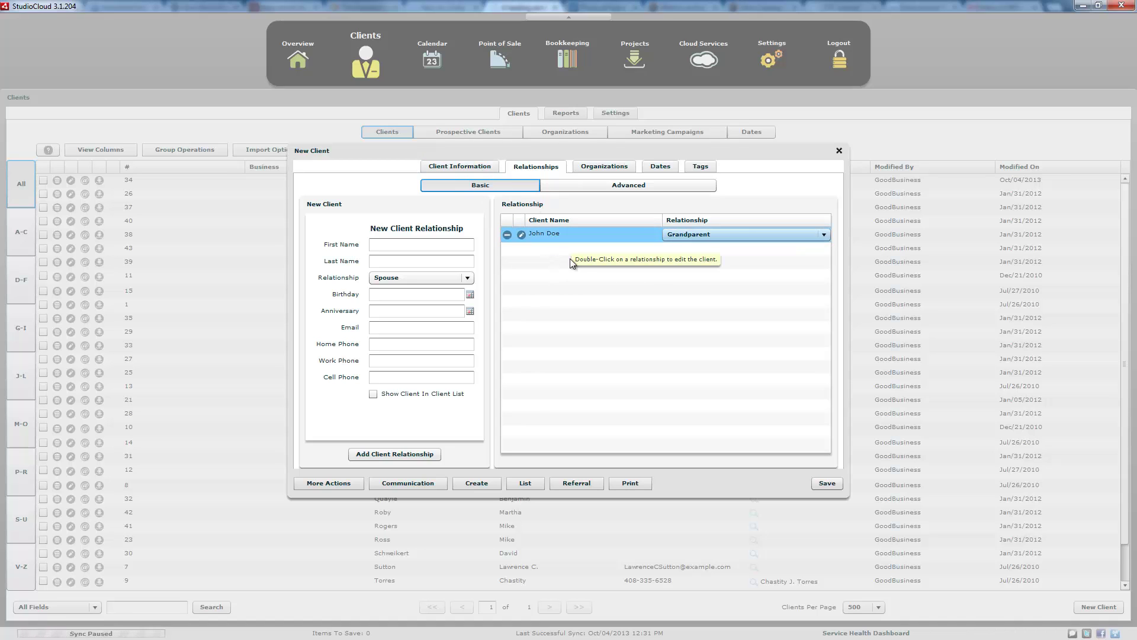
pyautogui.click(460, 167)
# - Enter the client's first and last name, correcting the first name
pyautogui.click(466, 226)
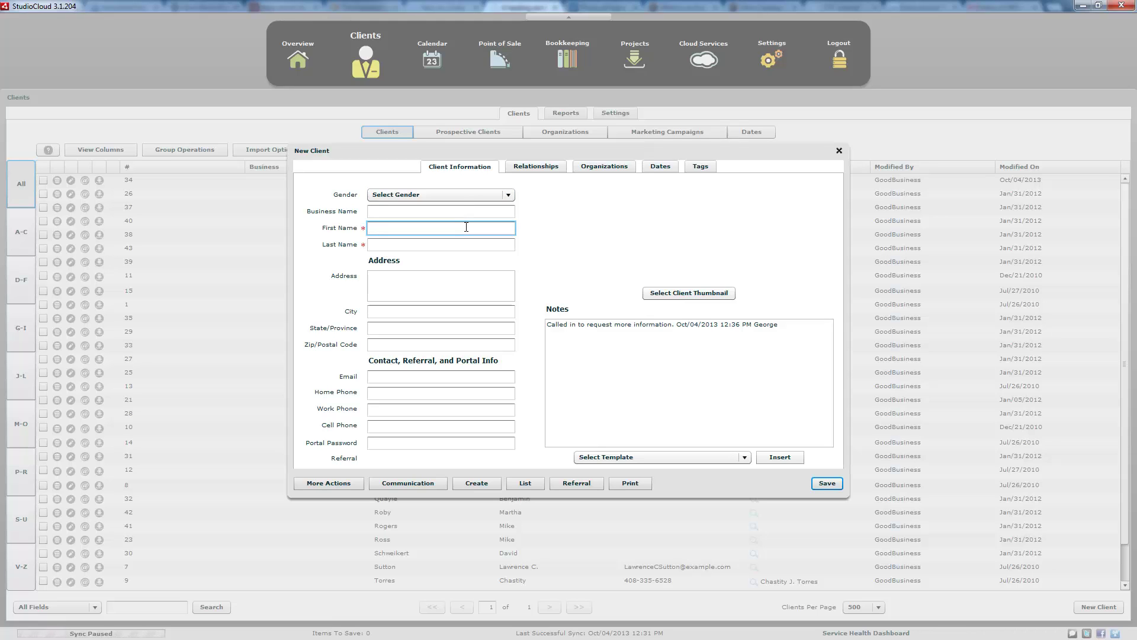
pyautogui.write('Bob')
pyautogui.press('Tab')
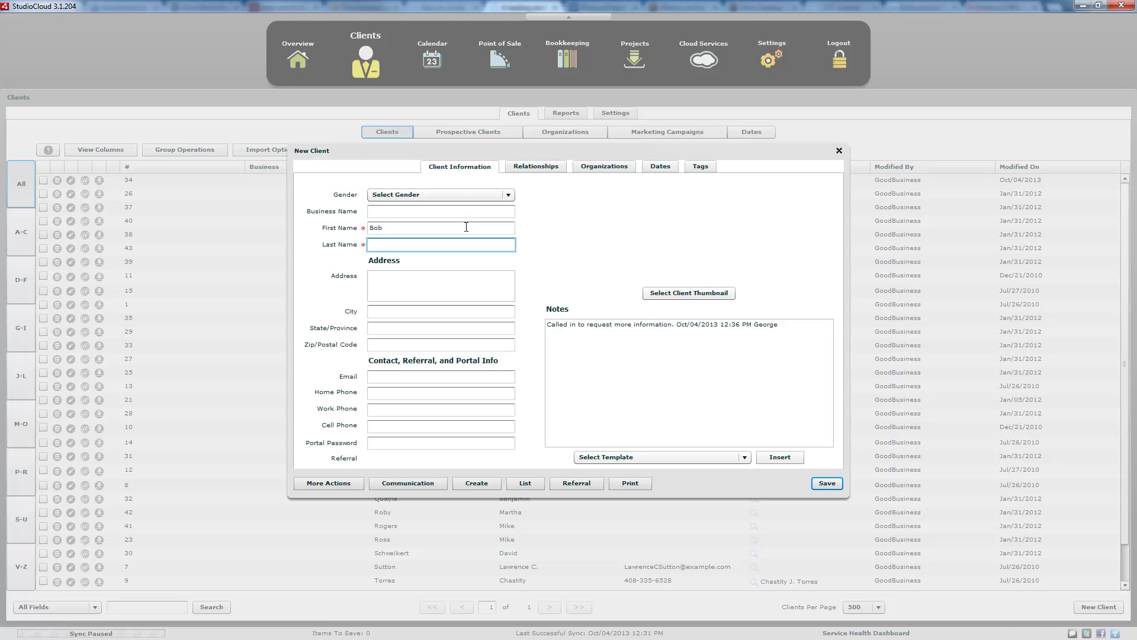
pyautogui.hotkey('shift', 'Tab')
pyautogui.write('Jimmy')
pyautogui.press('Tab')
pyautogui.write('Doe')
pyautogui.press('Tab')
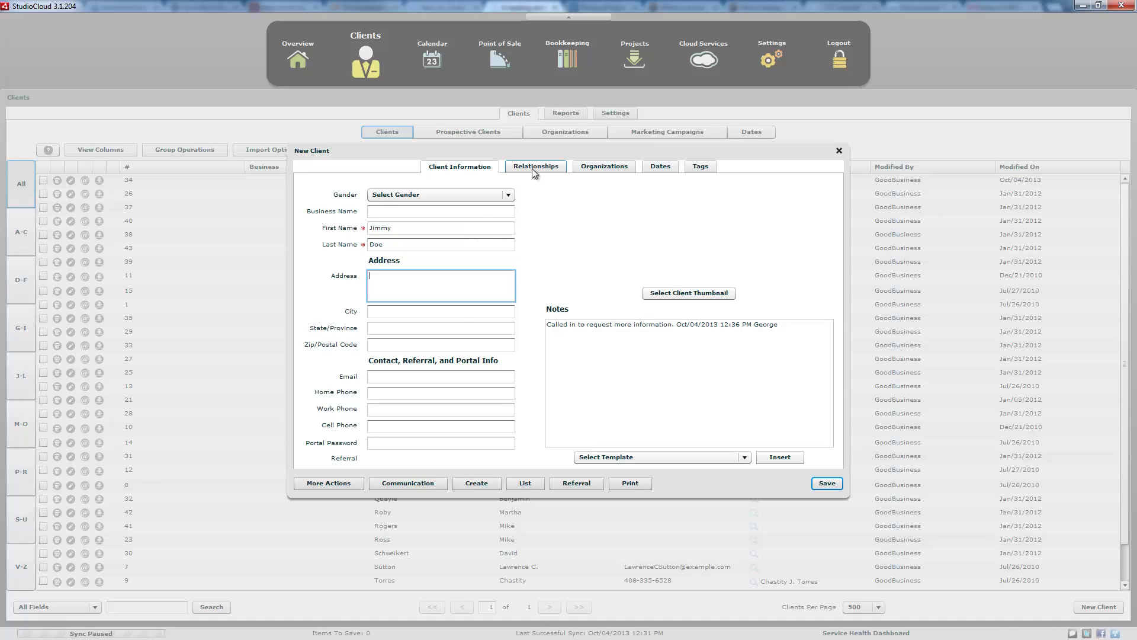
# - Switch between Relationships and Client Information, ending on Relationships
pyautogui.click(532, 169)
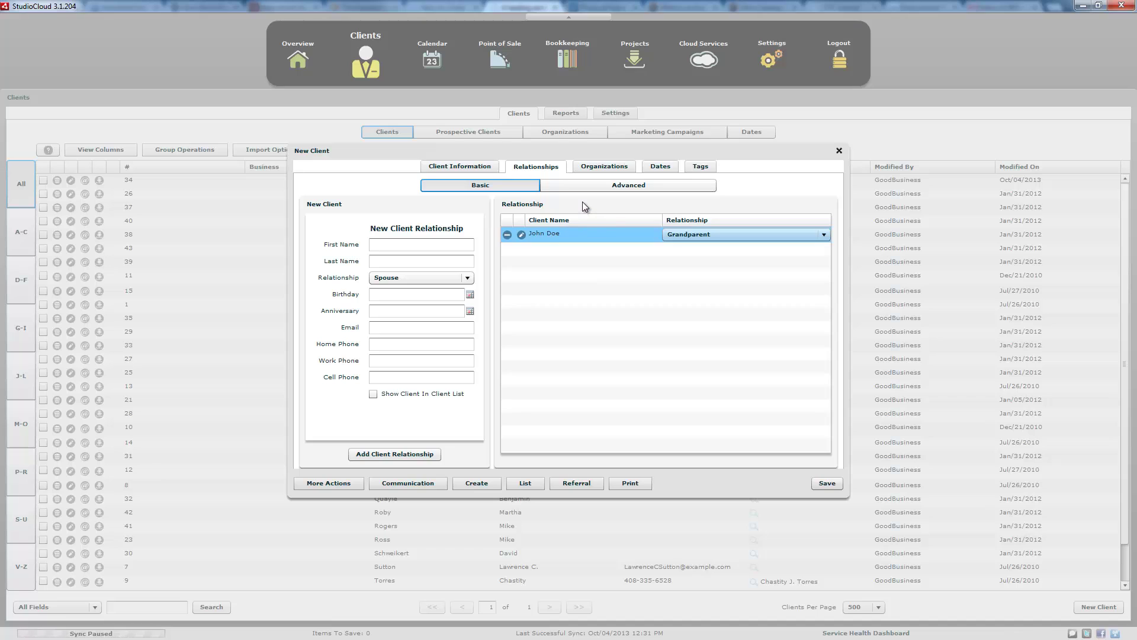
pyautogui.click(441, 167)
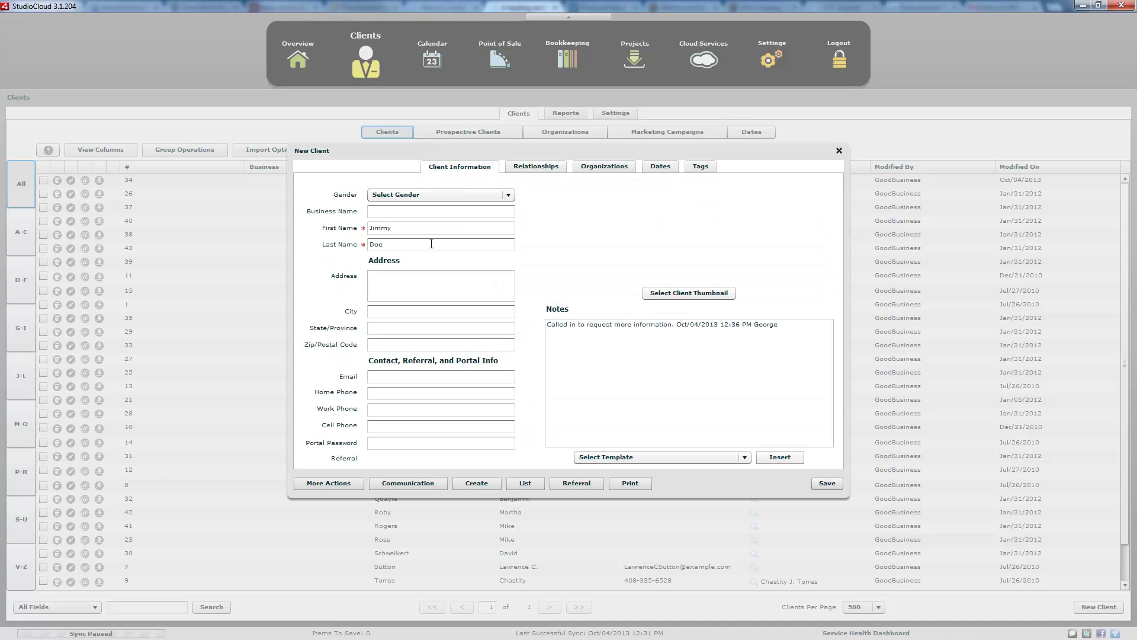
pyautogui.click(524, 168)
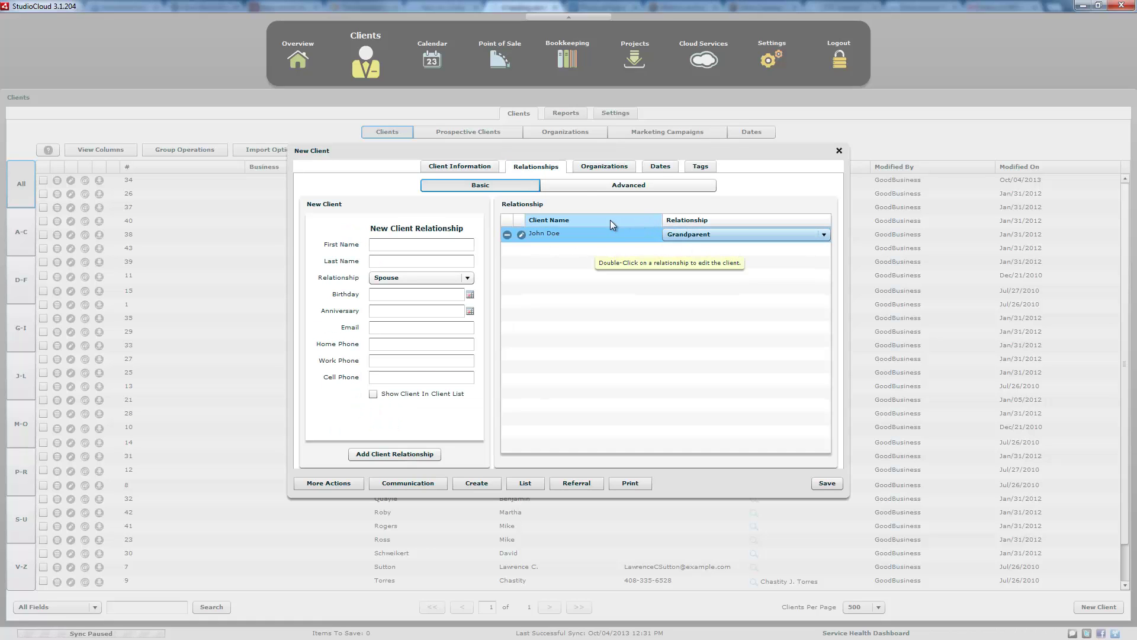
# - In the Advanced view, change the reciprocal relationship from Child to Grandchild, then return to Basic
pyautogui.click(581, 187)
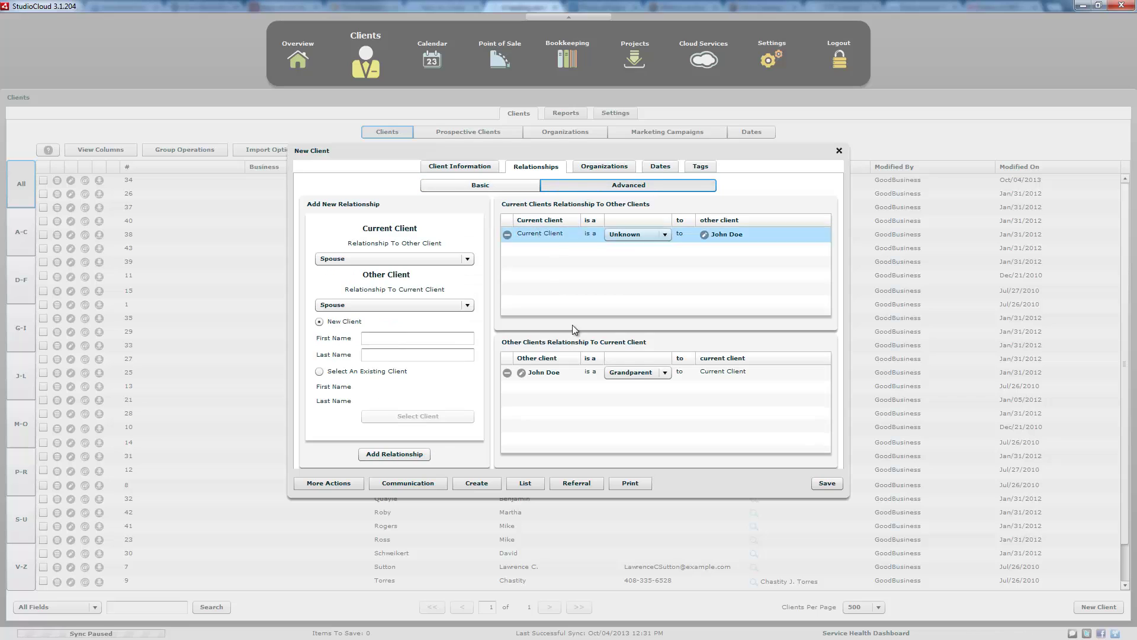
pyautogui.click(656, 235)
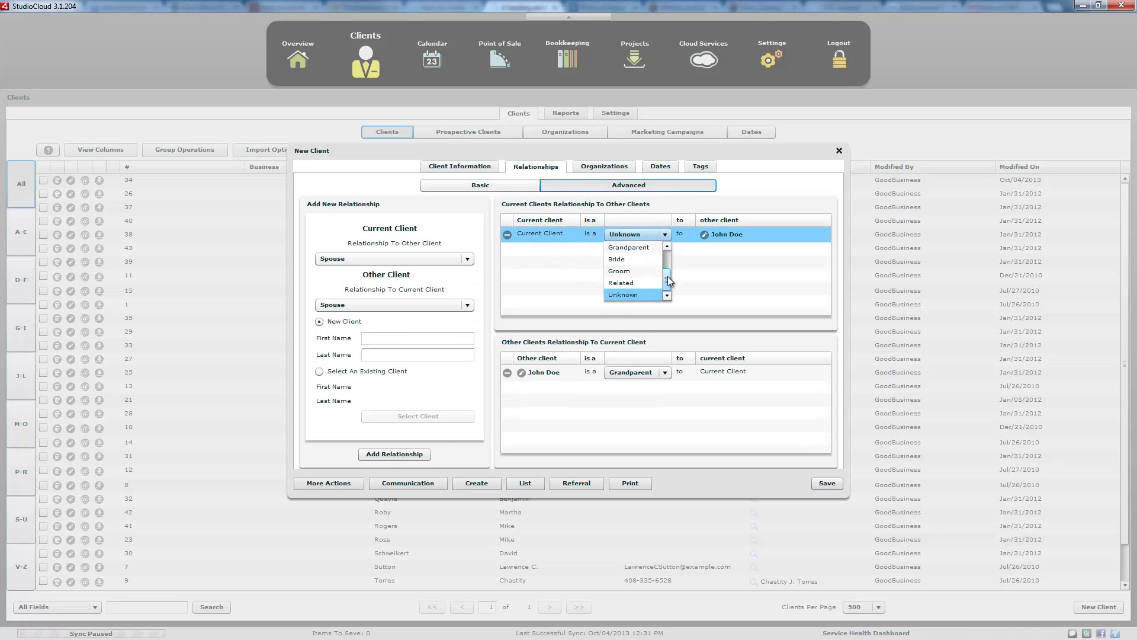
pyautogui.moveTo(667, 273); pyautogui.dragTo(667, 262)
pyautogui.click(643, 258)
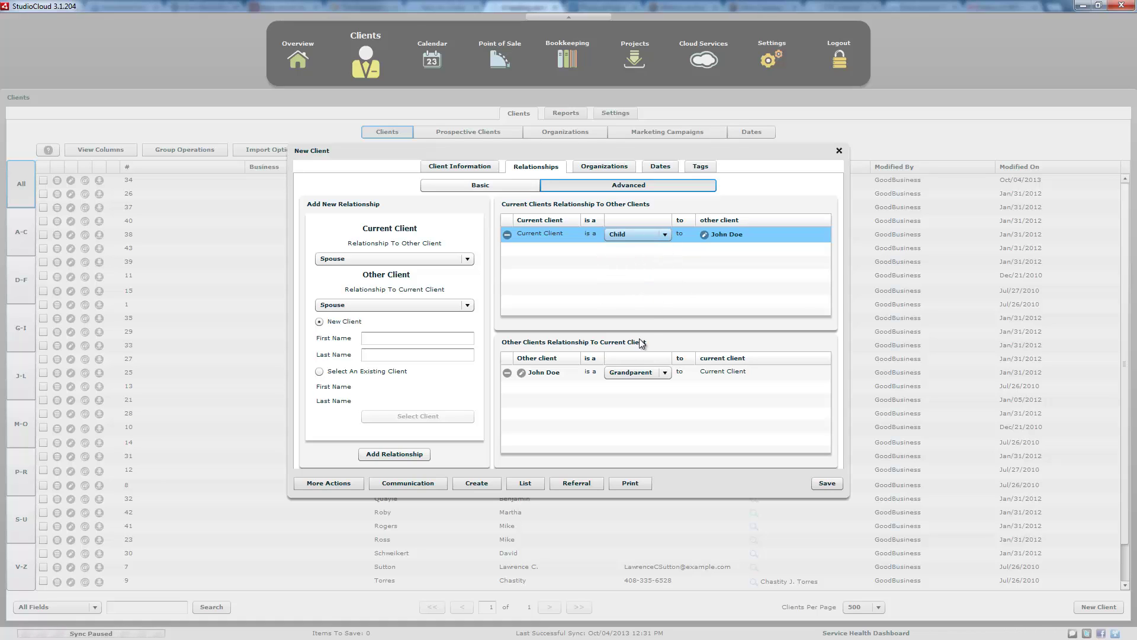
pyautogui.click(647, 235)
pyautogui.click(638, 256)
pyautogui.click(493, 189)
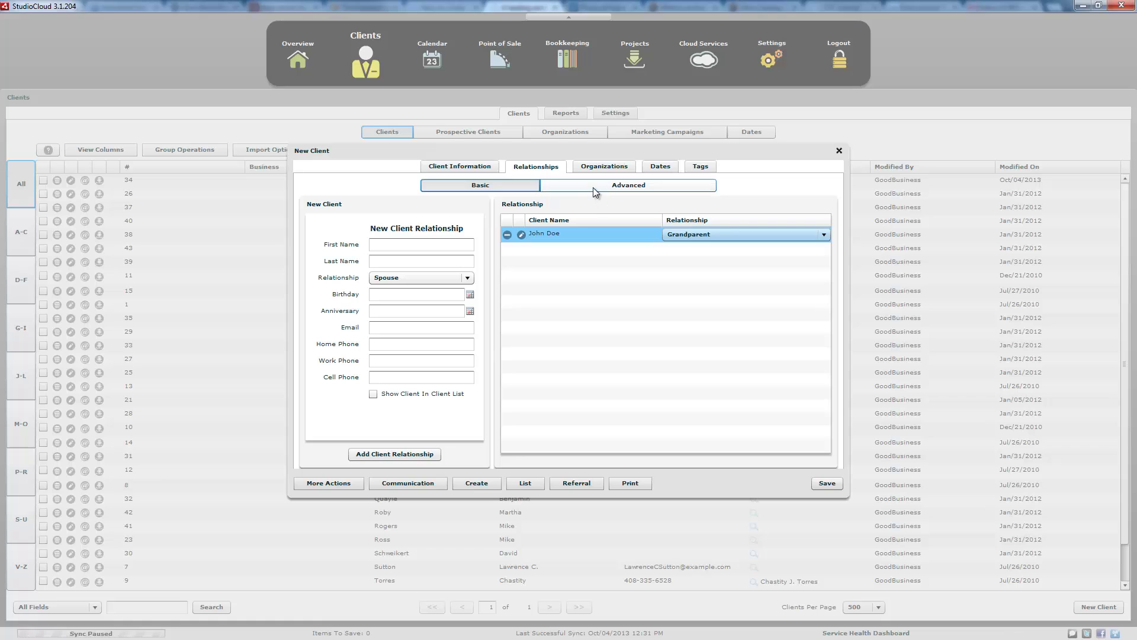
# - On Organizations, add Public School and remove it again, then dismiss the Create menu
pyautogui.click(593, 170)
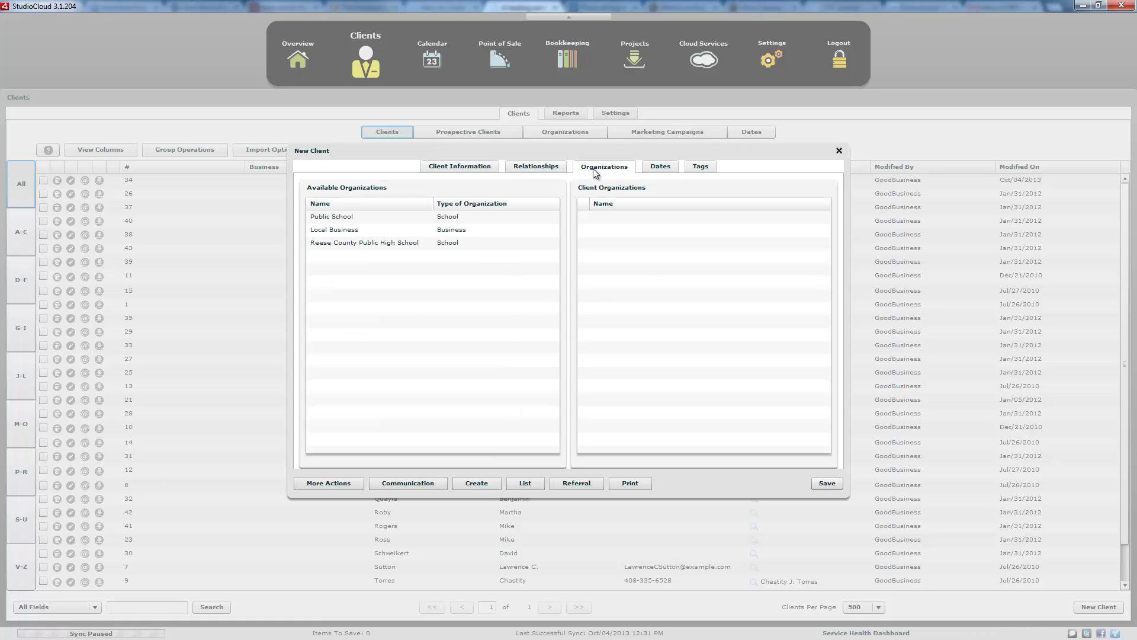
pyautogui.doubleClick(405, 214)
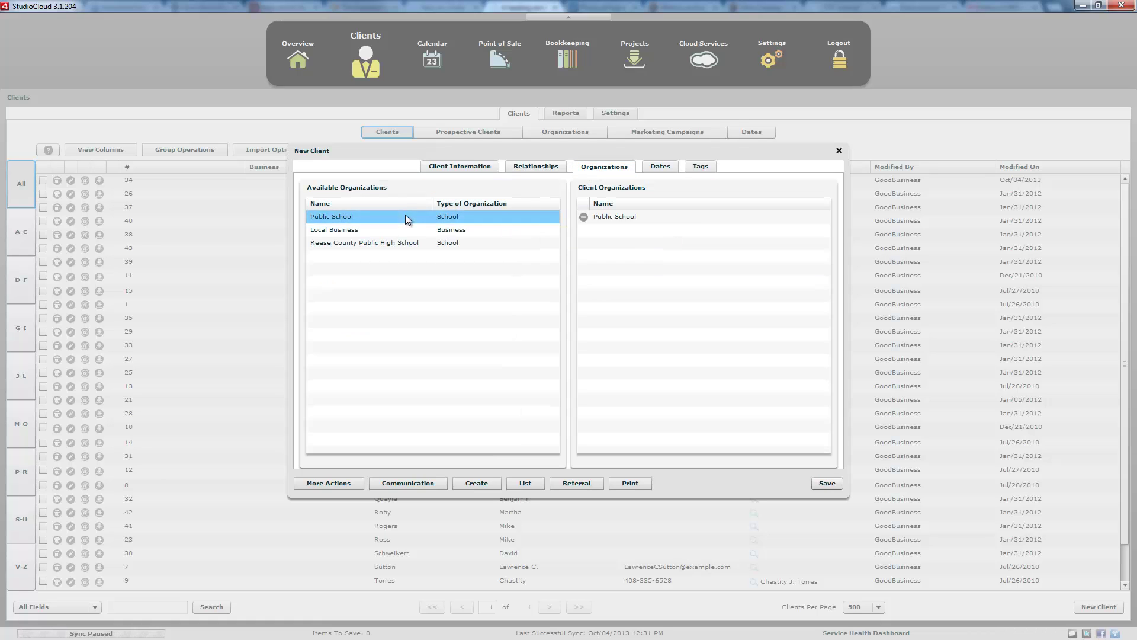
pyautogui.click(588, 222)
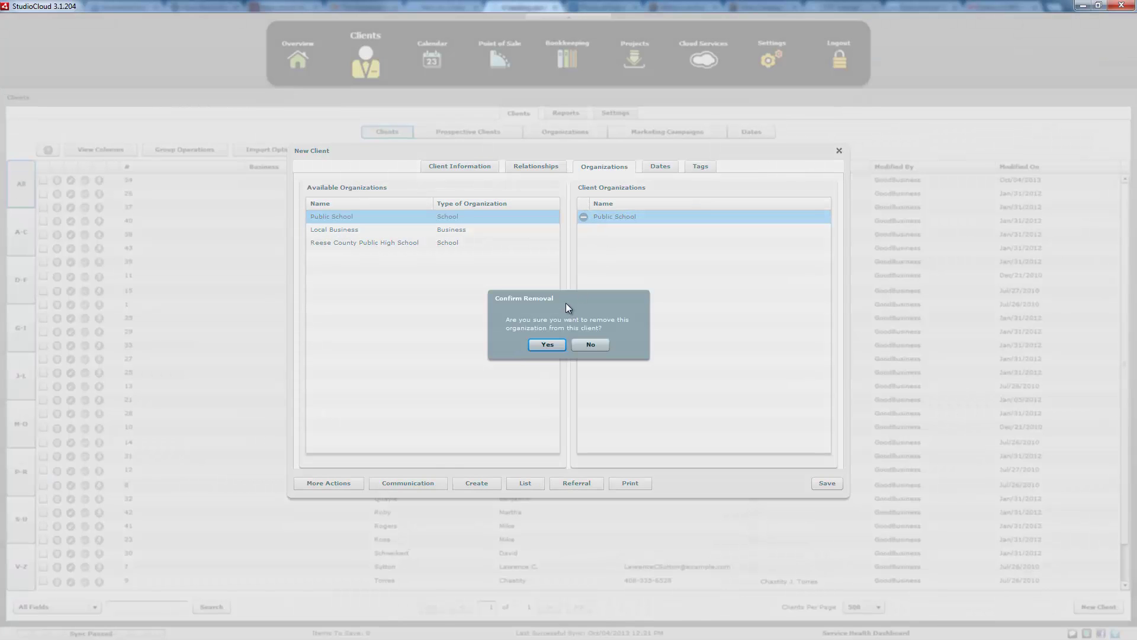
pyautogui.click(547, 343)
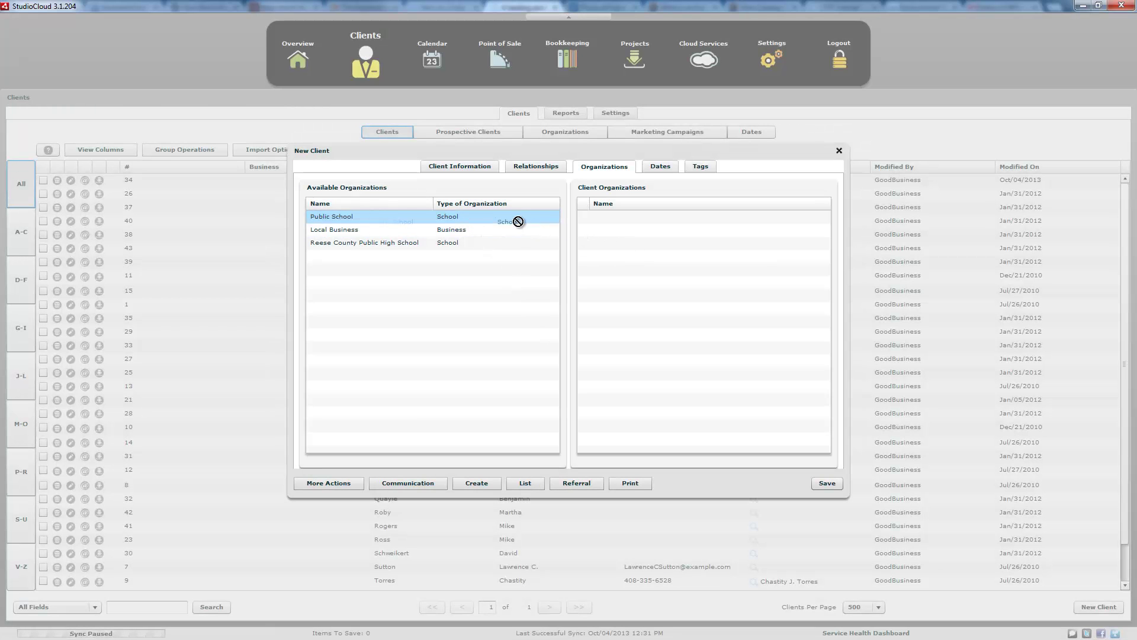
pyautogui.click(486, 485)
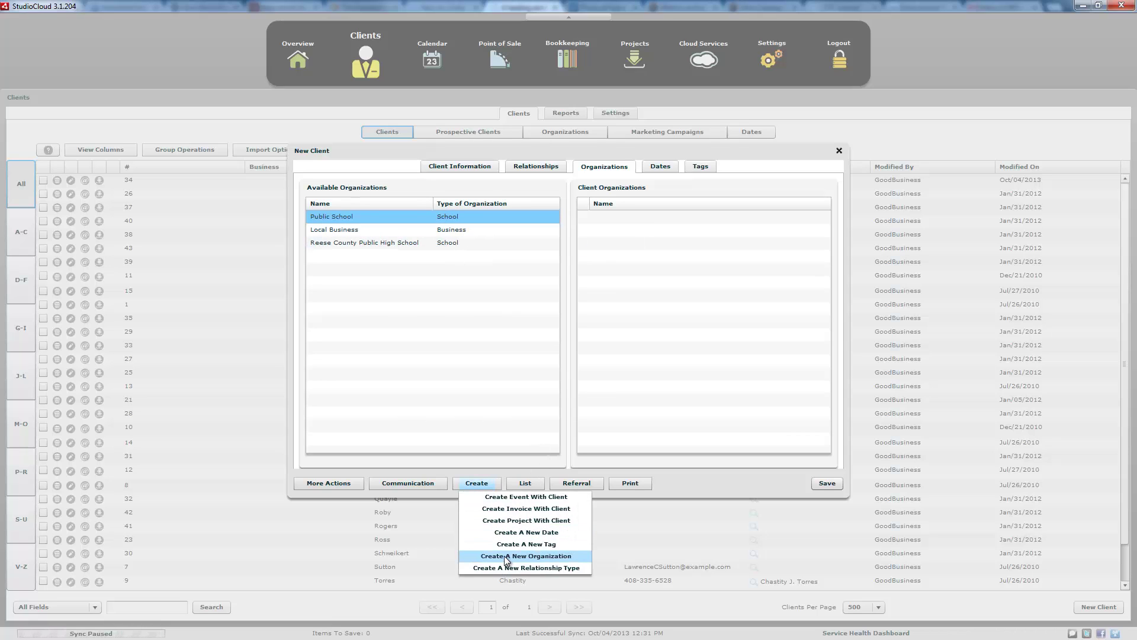
pyautogui.click(509, 343)
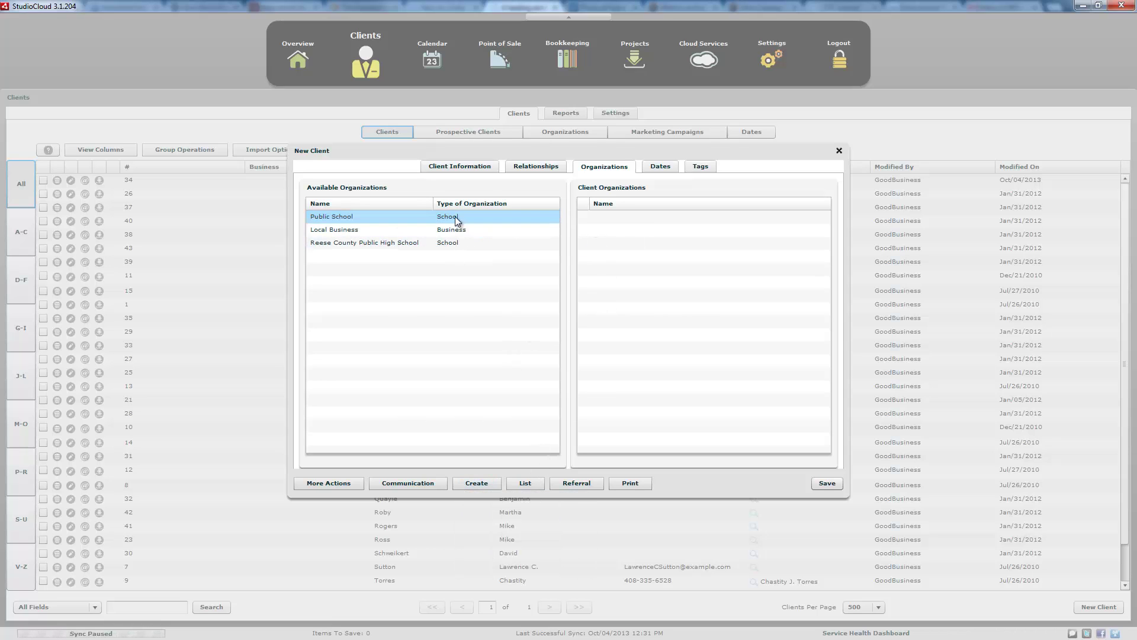
# - Drag Reese County Public High School onto the client, then remove it
pyautogui.moveTo(447, 242); pyautogui.dragTo(597, 254)
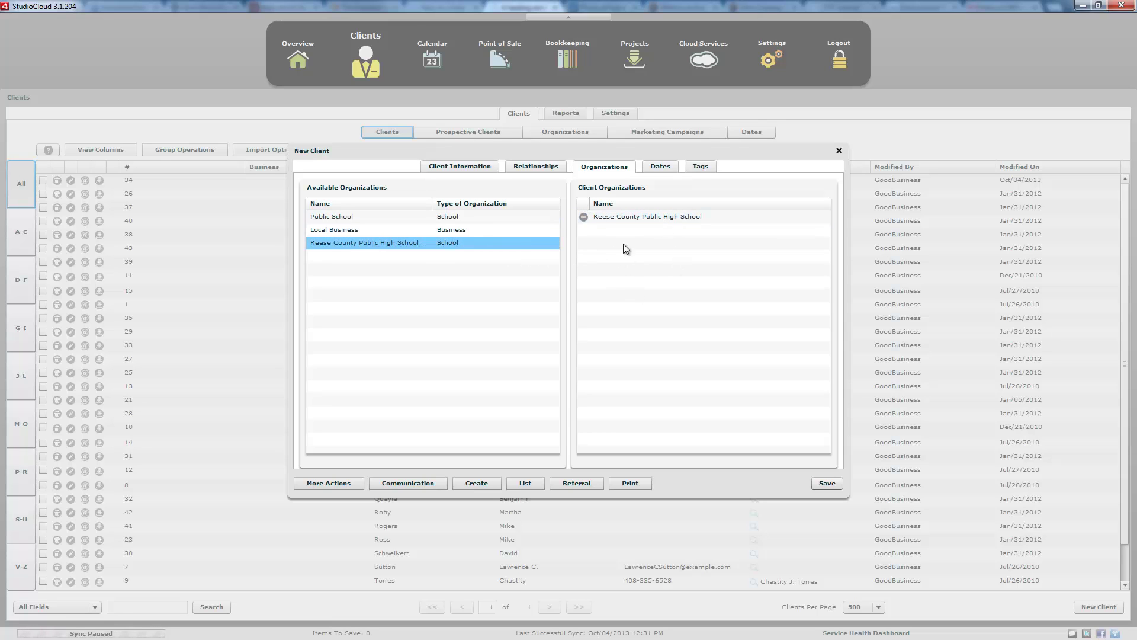
pyautogui.click(584, 217)
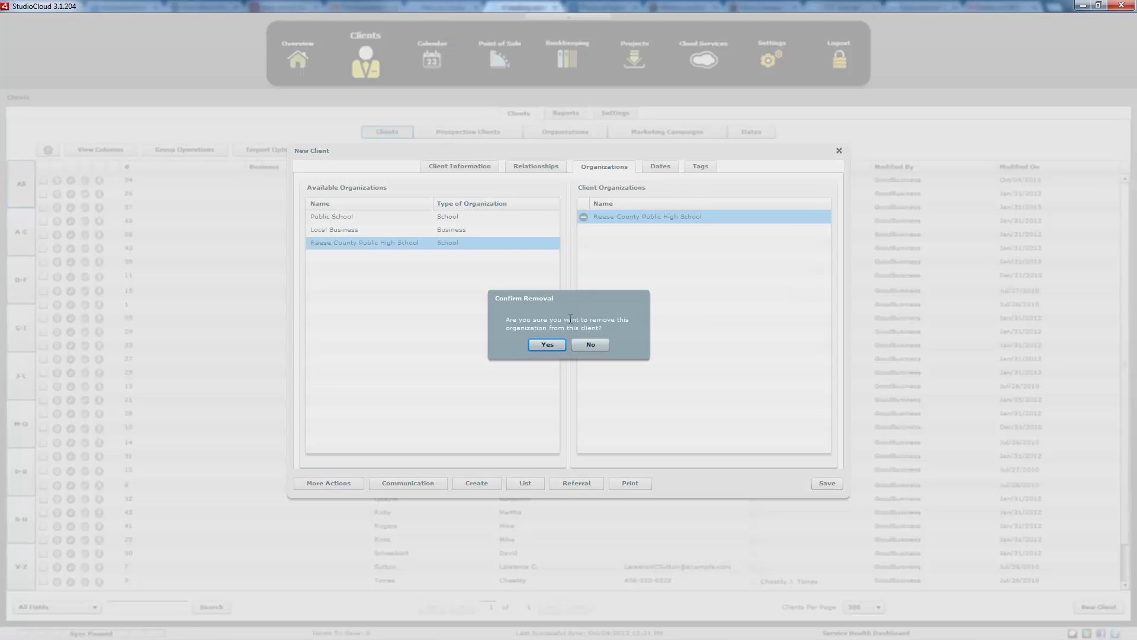
pyautogui.click(547, 346)
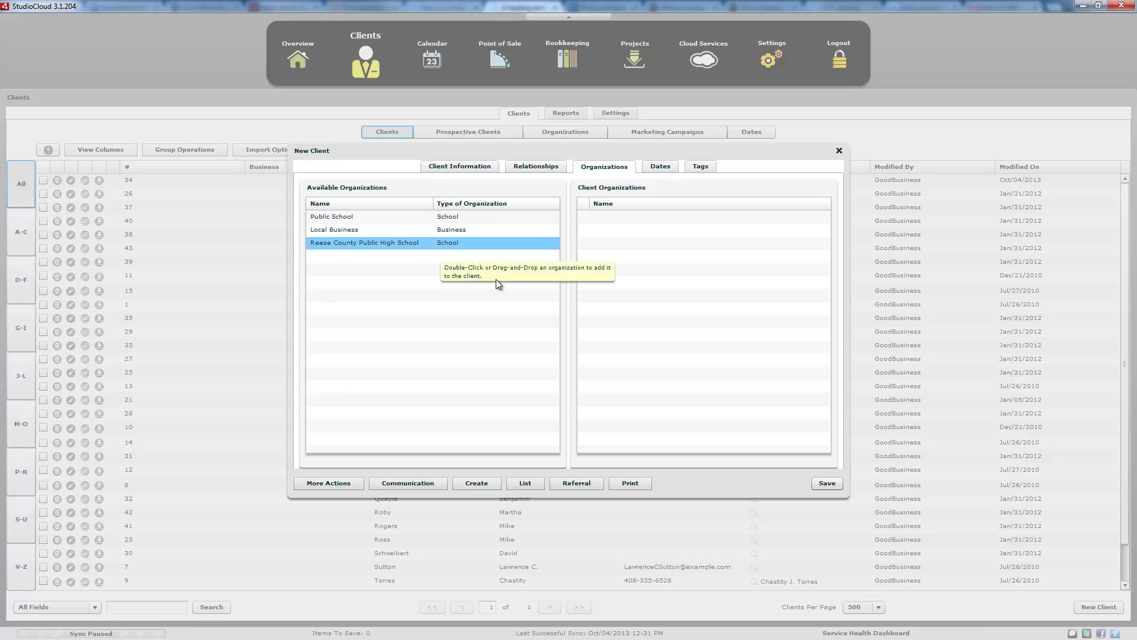
# - Add an Anniversary client date on the Dates tab and set it to Oct/01/2012
pyautogui.click(659, 168)
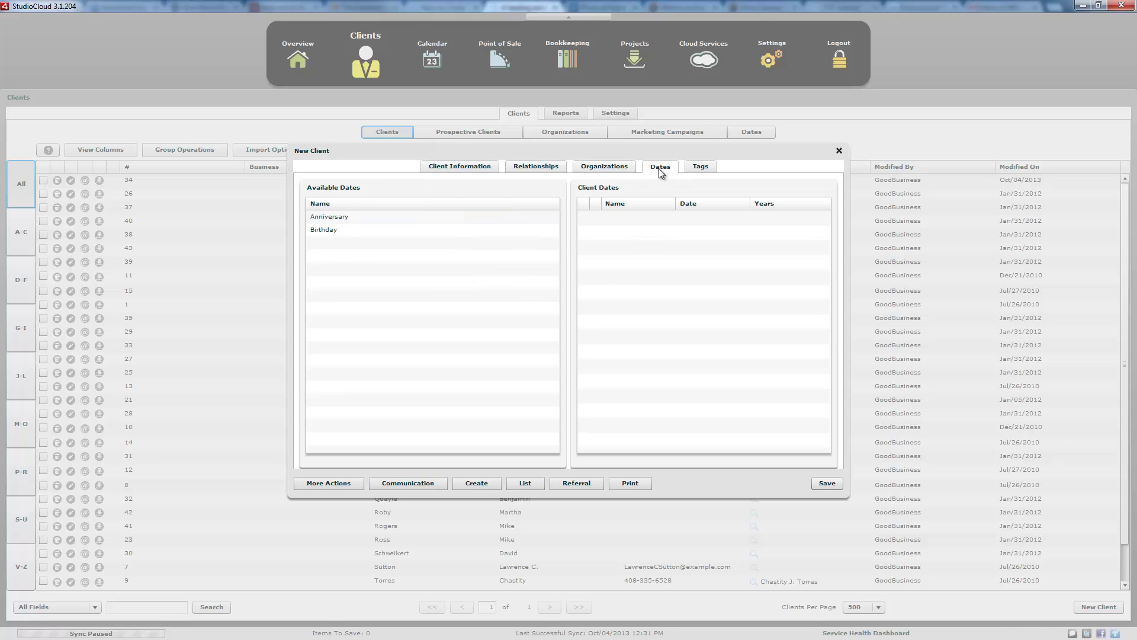
pyautogui.doubleClick(450, 217)
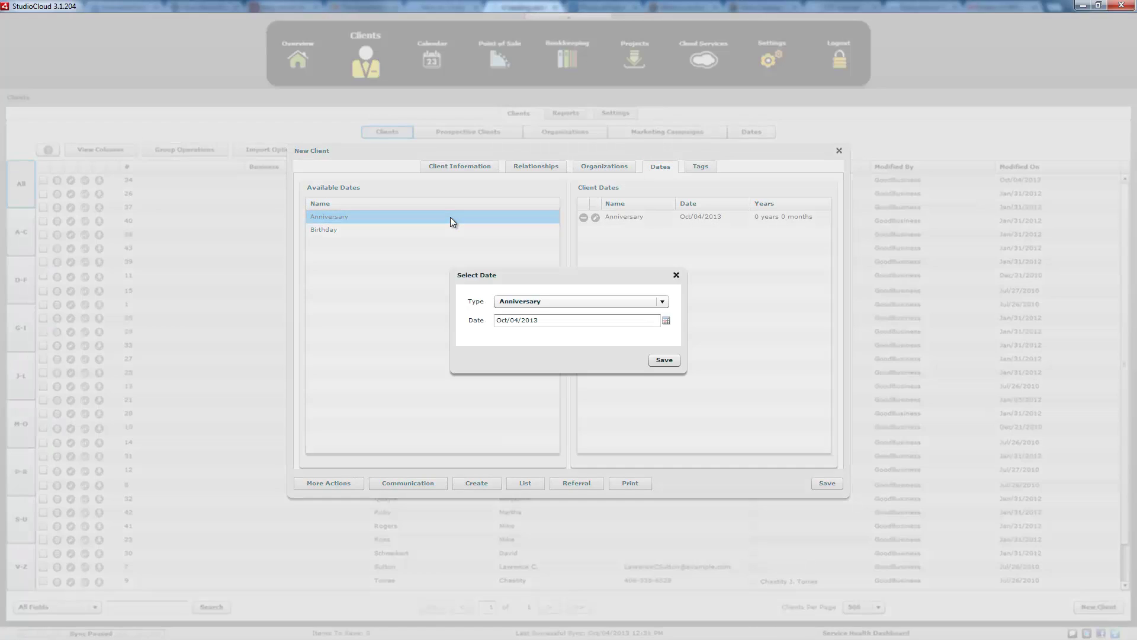
pyautogui.click(662, 362)
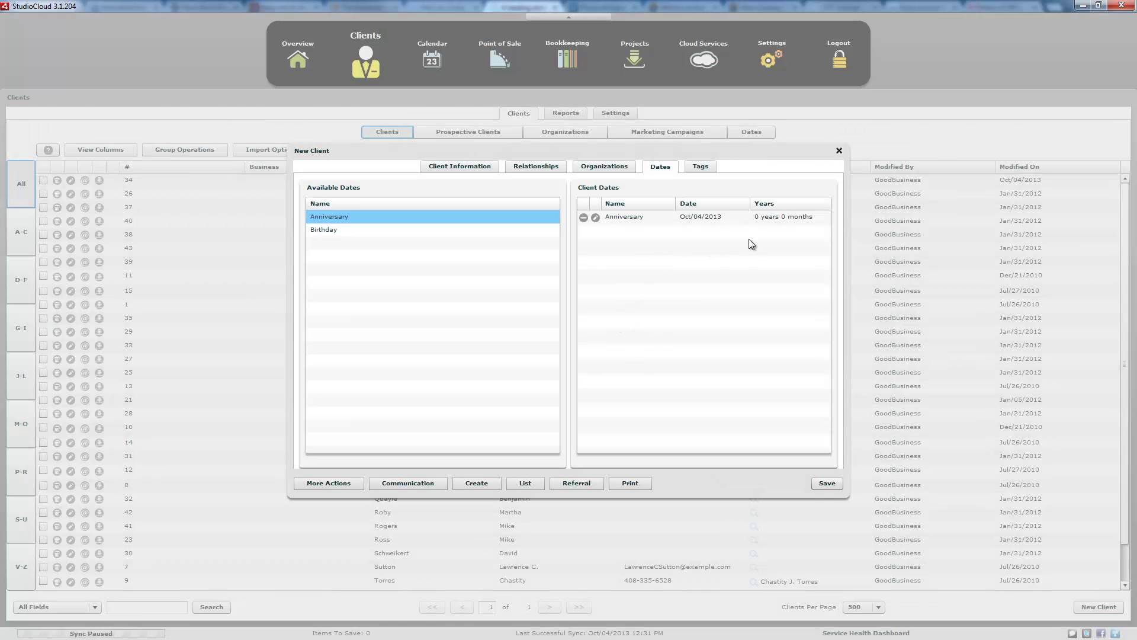
pyautogui.click(596, 218)
pyautogui.click(666, 320)
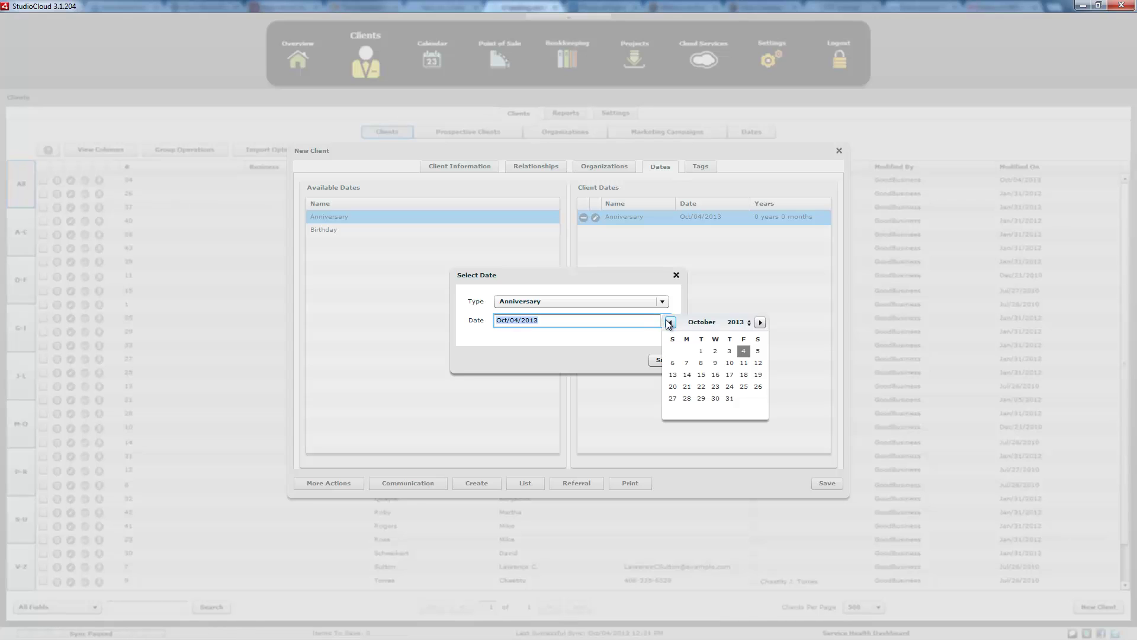
pyautogui.click(749, 324)
pyautogui.click(687, 350)
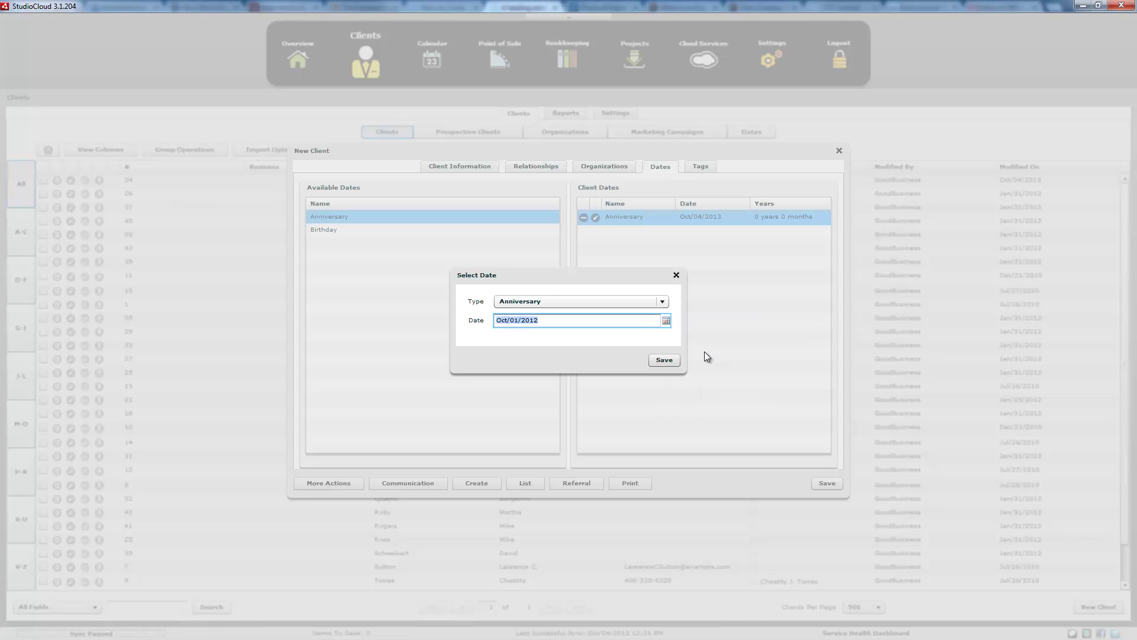
pyautogui.click(664, 360)
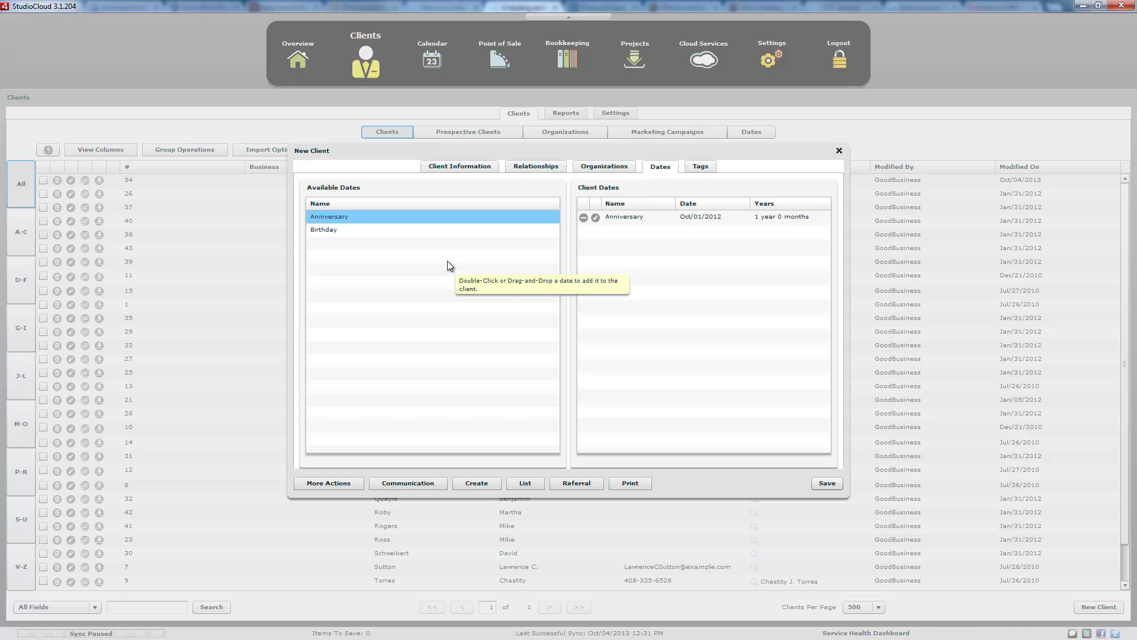
# - Assign the Student tag to the client, then remove it again, leaving no tags assigned
pyautogui.click(698, 168)
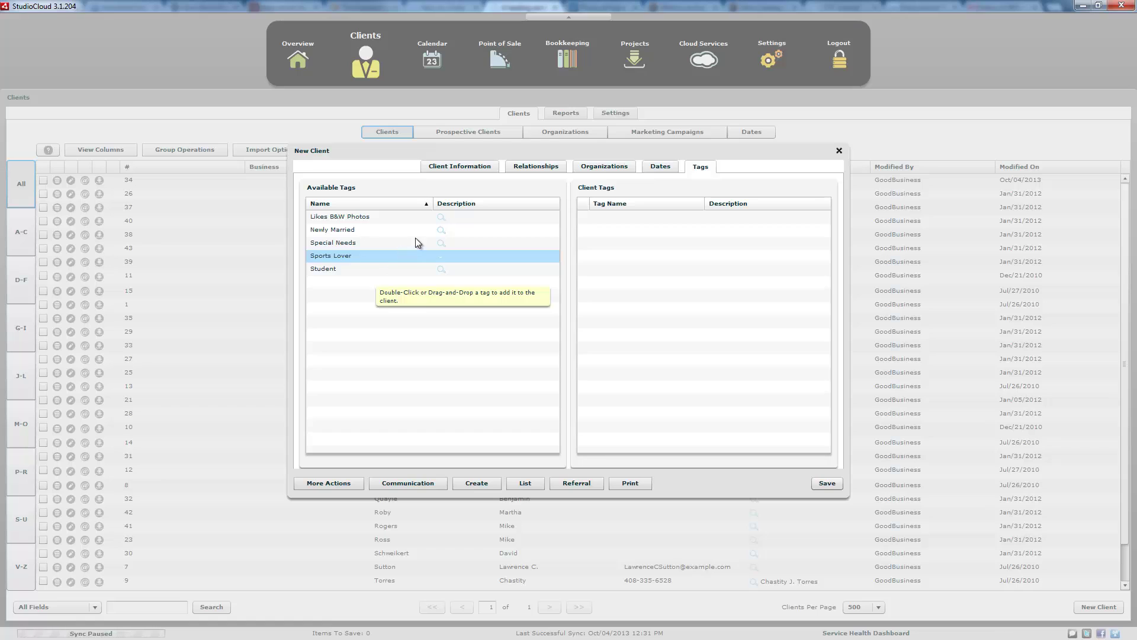
pyautogui.doubleClick(354, 268)
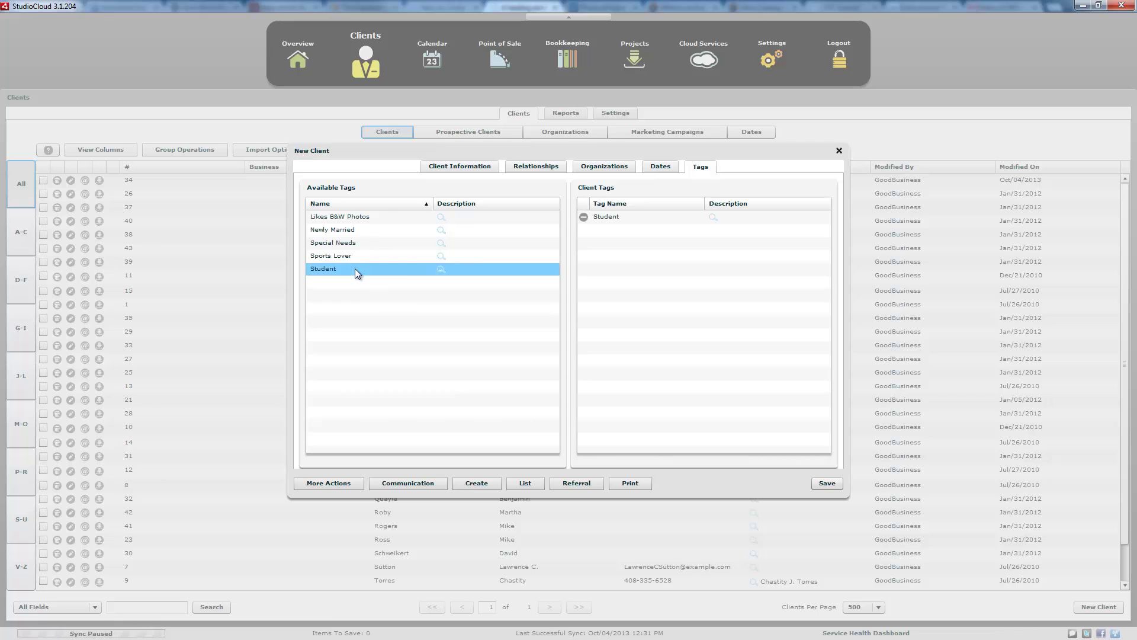
pyautogui.click(584, 221)
pyautogui.click(552, 344)
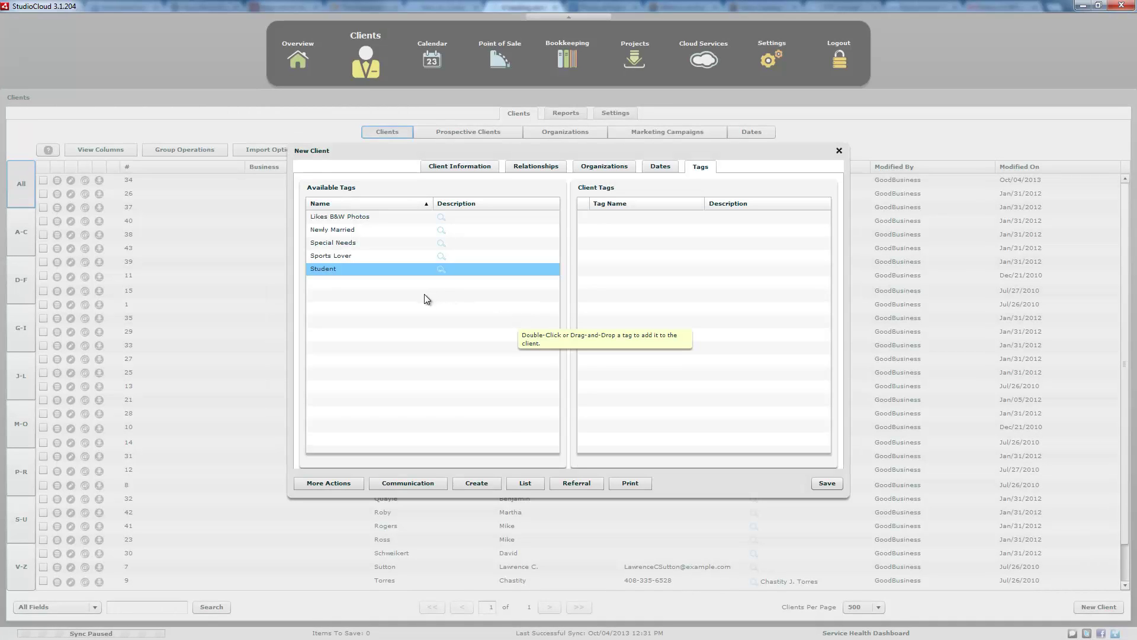
pyautogui.click(481, 483)
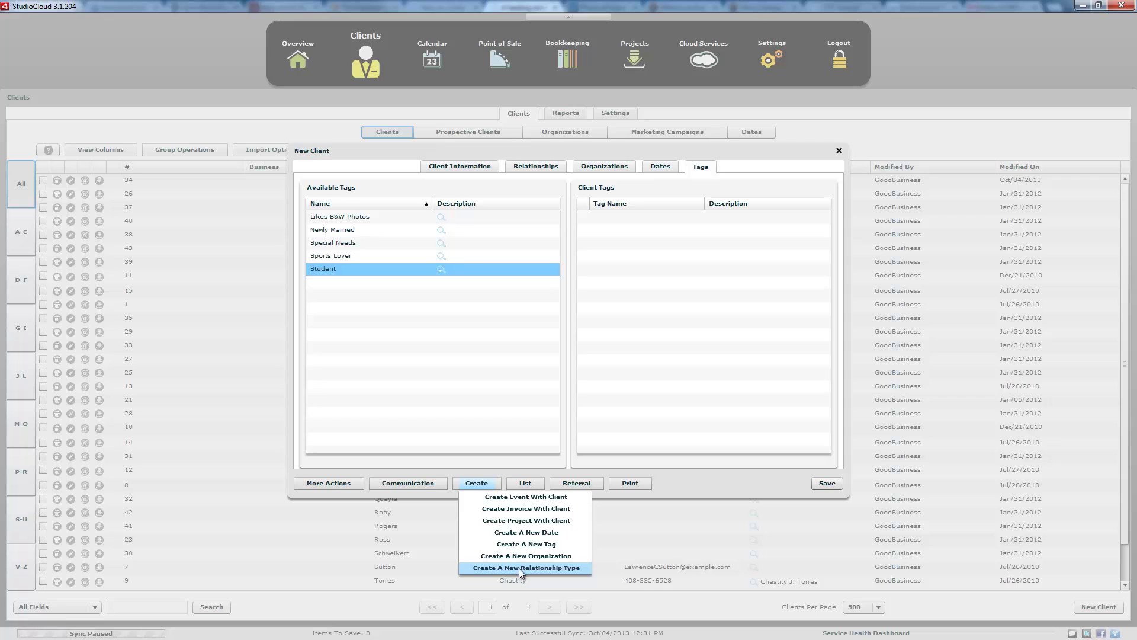
# - Create a new tag named Springville_2013, then remove it from the client's assigned tags
pyautogui.click(524, 544)
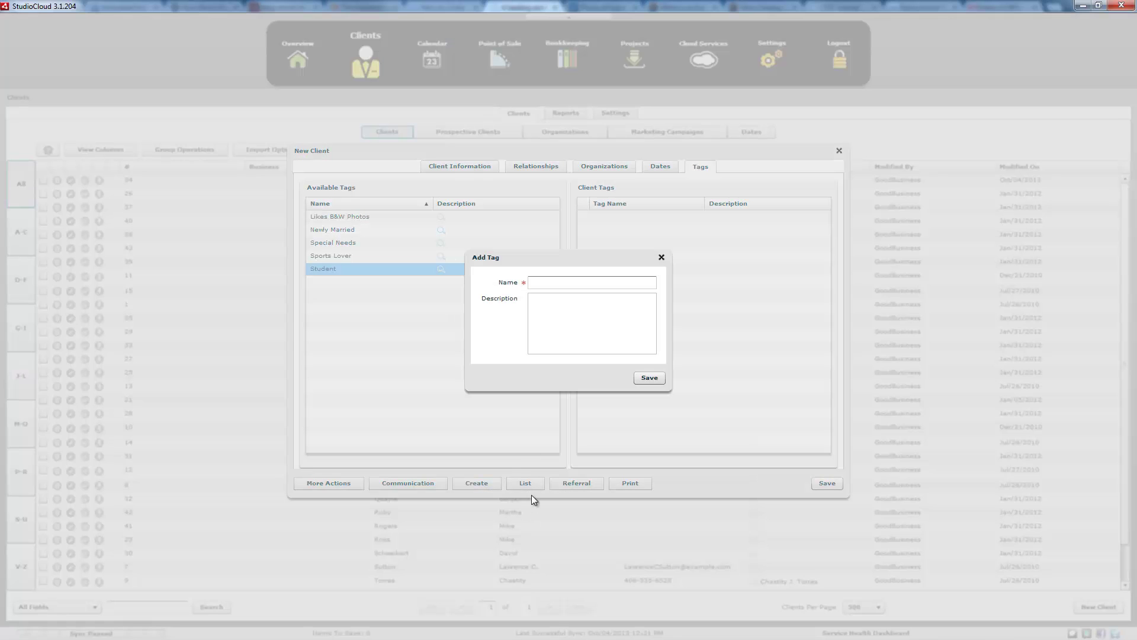
pyautogui.click(546, 282)
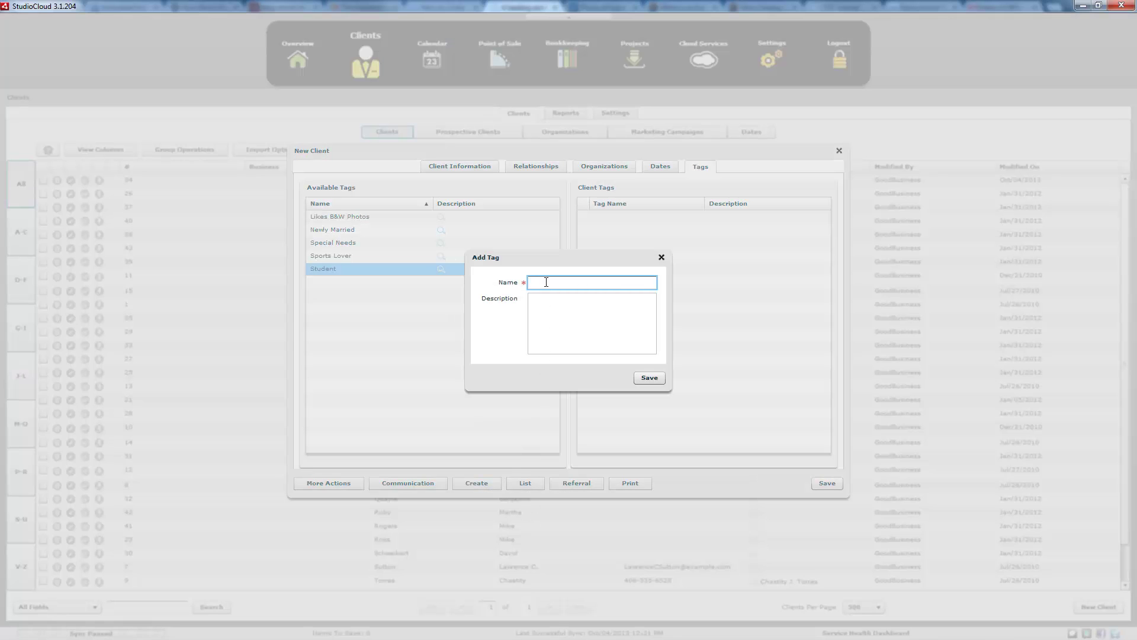
pyautogui.write('Springville_2013')
pyautogui.click(649, 378)
pyautogui.click(343, 269)
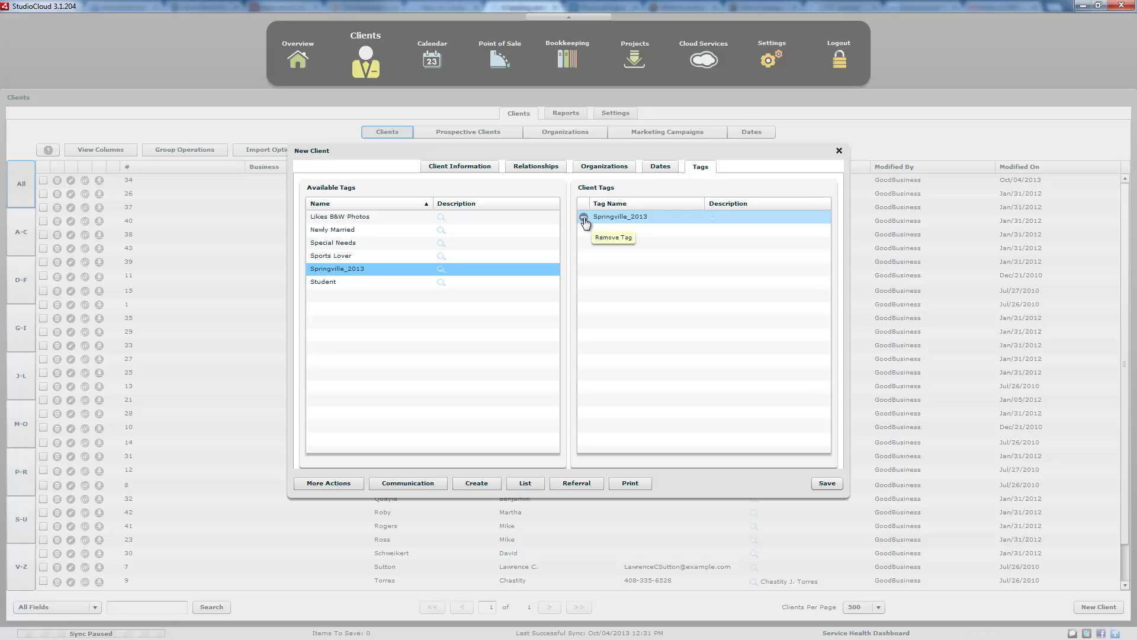
pyautogui.click(584, 220)
pyautogui.click(553, 347)
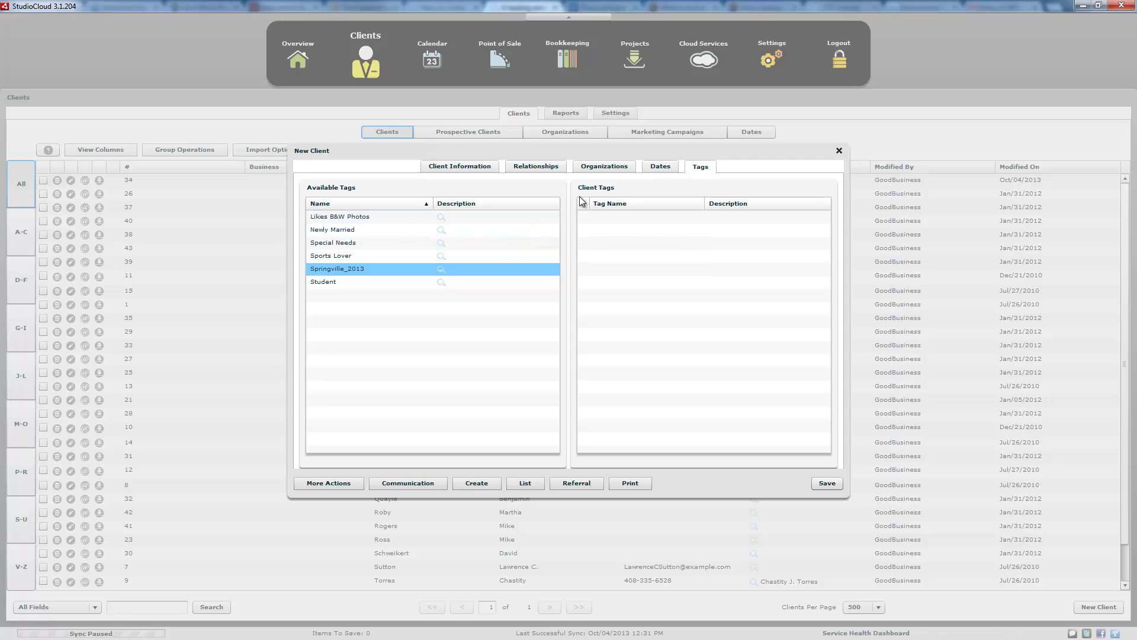
# - Move through the Dates and Organizations tabs back to the Client Information tab
pyautogui.click(660, 167)
pyautogui.click(604, 166)
pyautogui.click(474, 167)
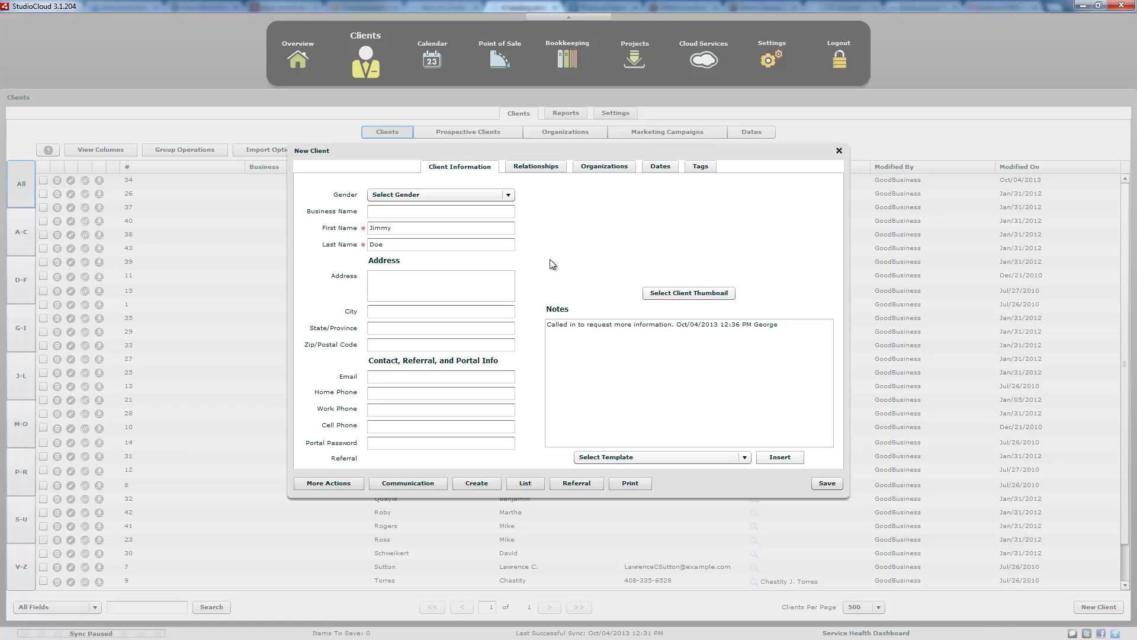